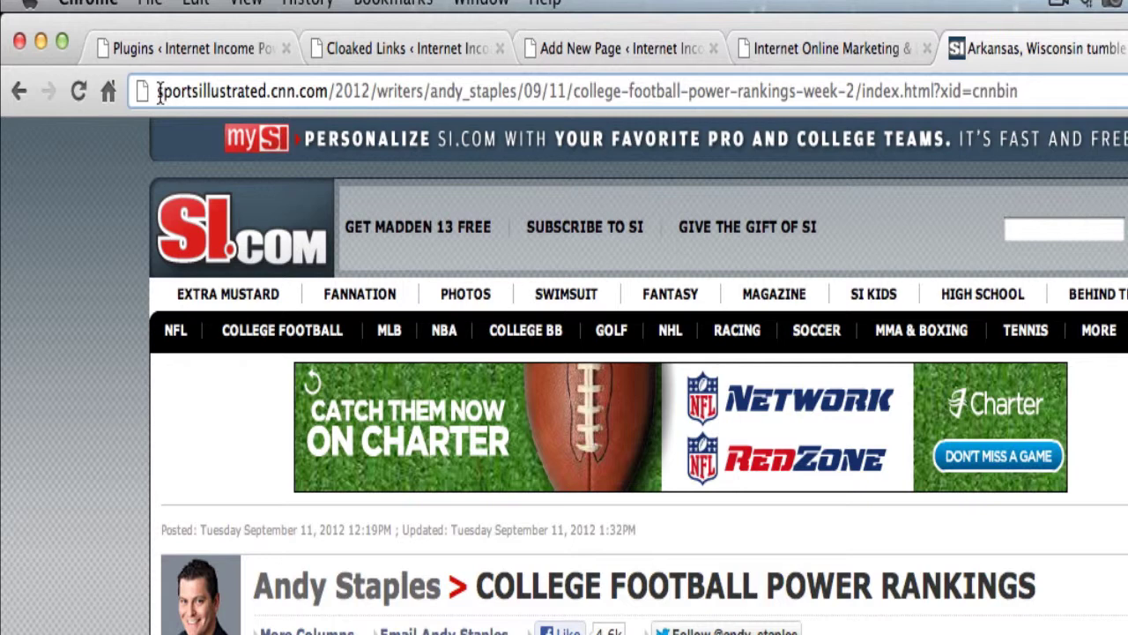
# Step: Copy the long SI.com article address from the browser's address bar
pyautogui.moveTo(159, 90); pyautogui.dragTo(1059, 83)
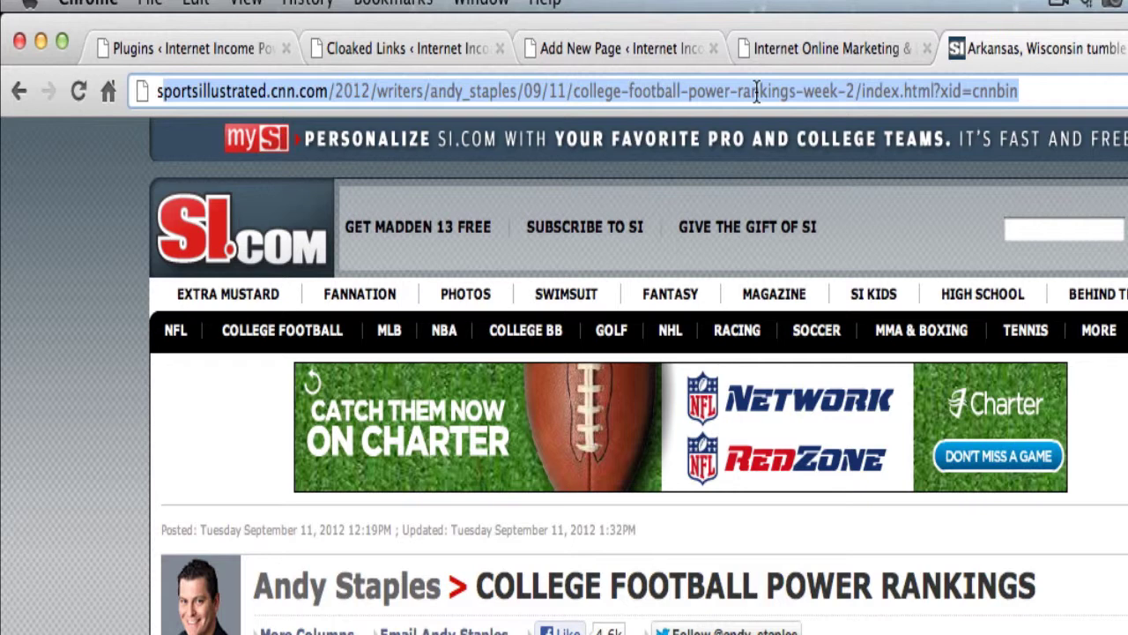
pyautogui.click(323, 90)
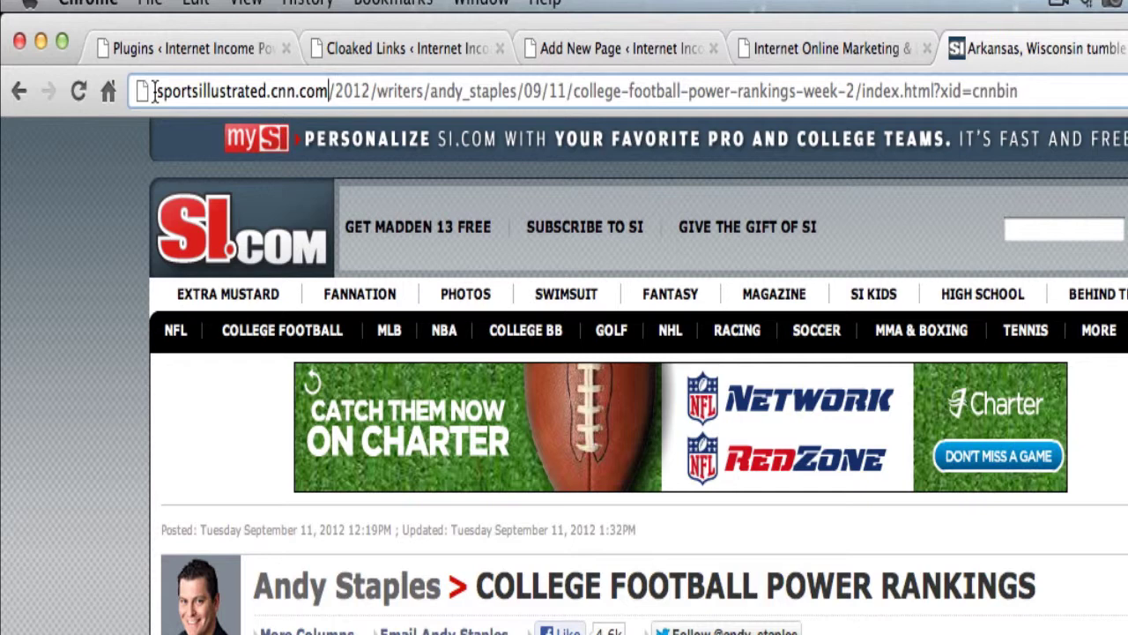
pyautogui.moveTo(156, 91); pyautogui.dragTo(1123, 99)
pyautogui.click(1122, 100)
pyautogui.moveTo(1048, 92); pyautogui.dragTo(150, 91)
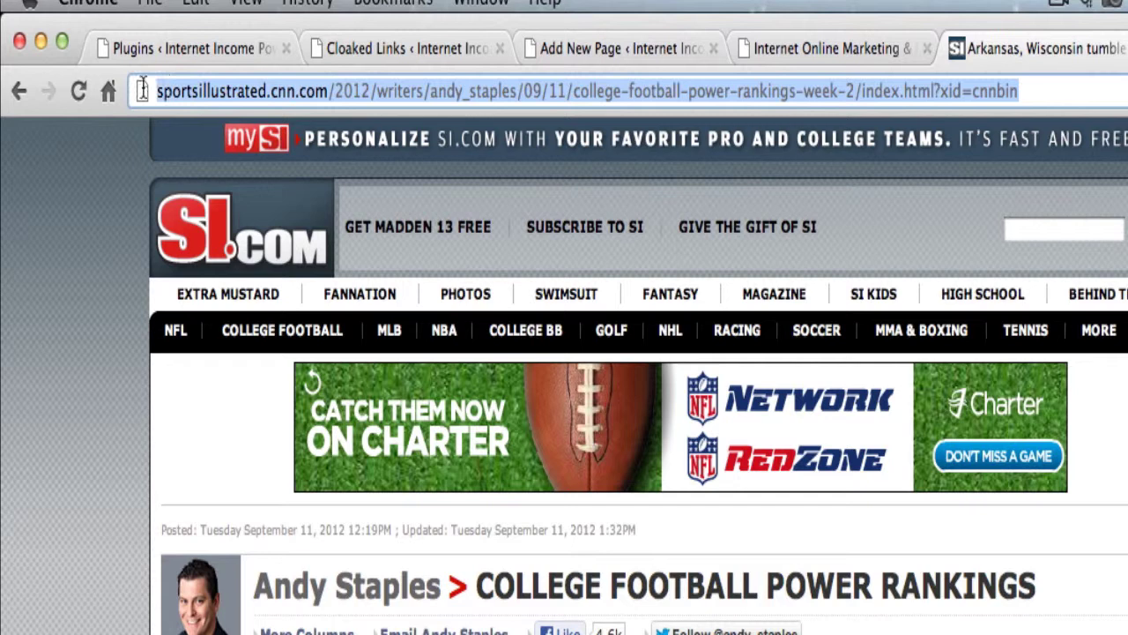
pyautogui.rightClick(192, 93)
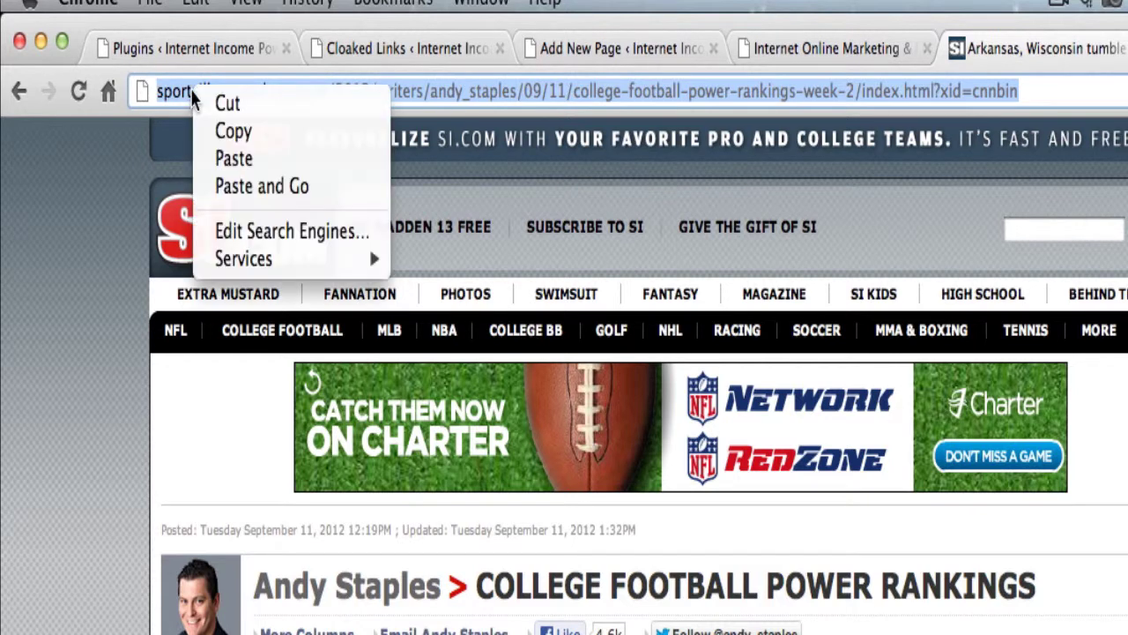
pyautogui.click(276, 133)
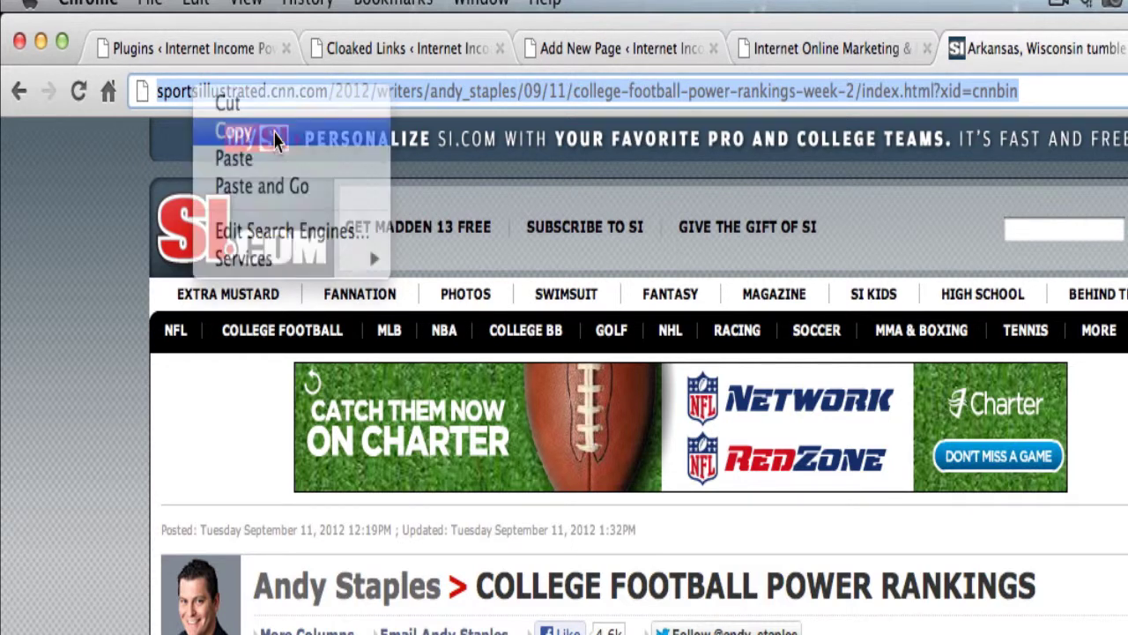
# Step: Start a new page titled 'Test Page 3' with body text 'Click here now!' and select that text
pyautogui.click(617, 51)
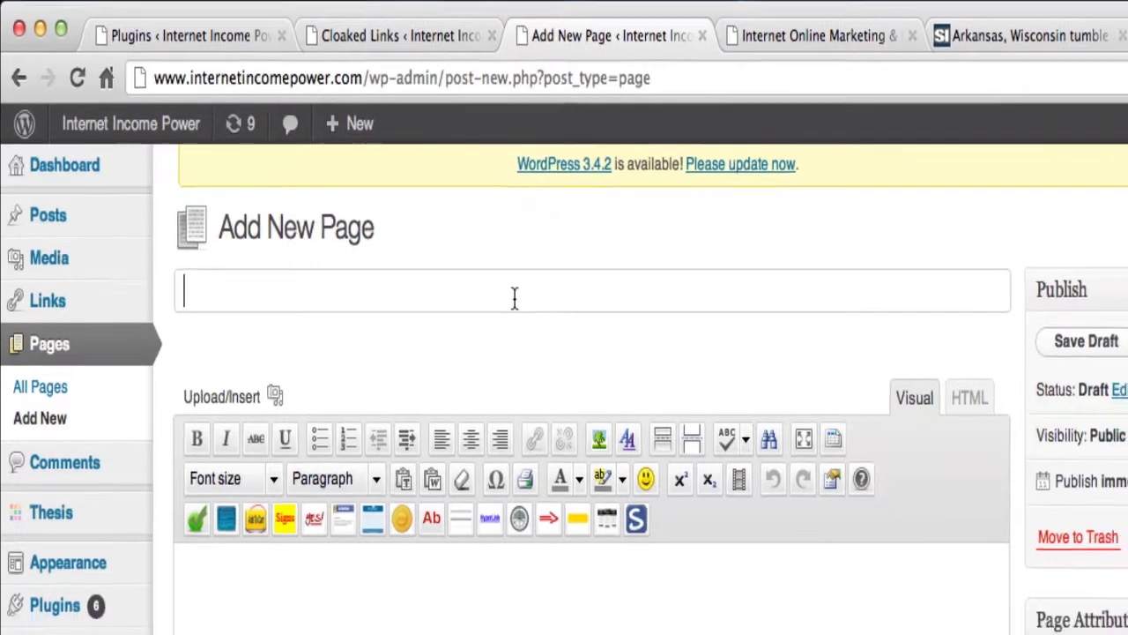
pyautogui.write('Test Page 3')
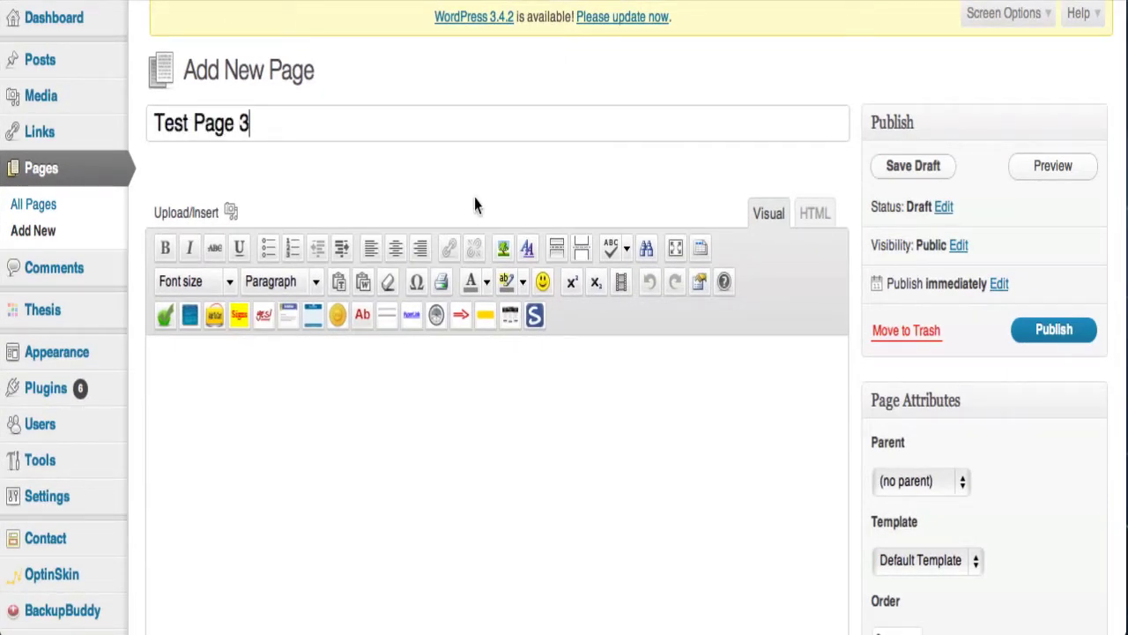
pyautogui.scroll(-2, 423, 273)
pyautogui.click(372, 344)
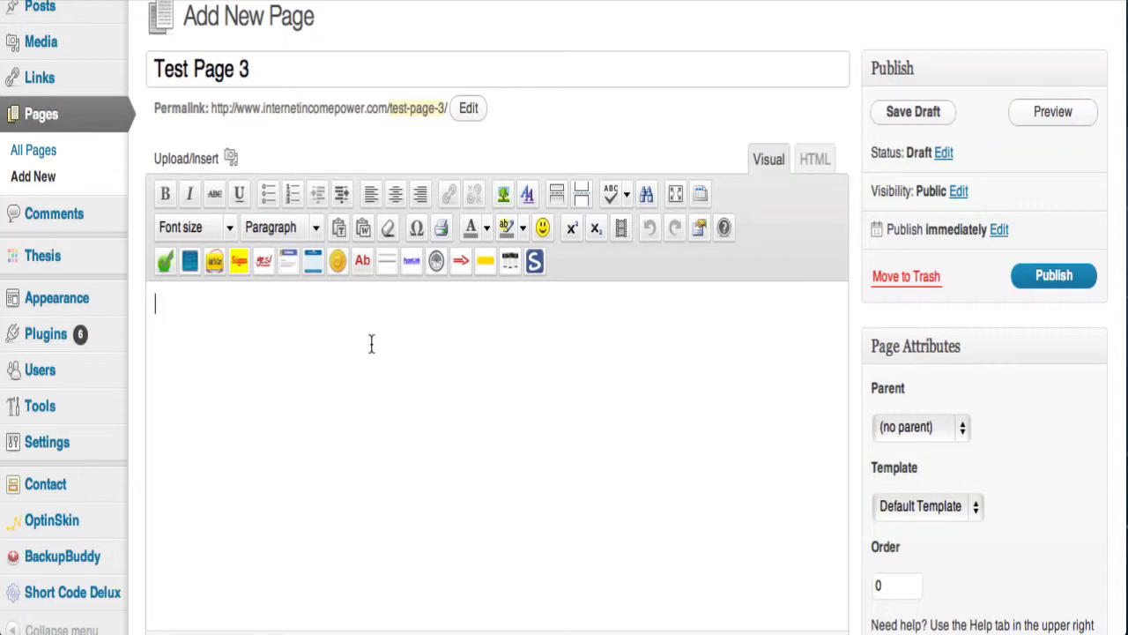
pyautogui.write('Click here now!')
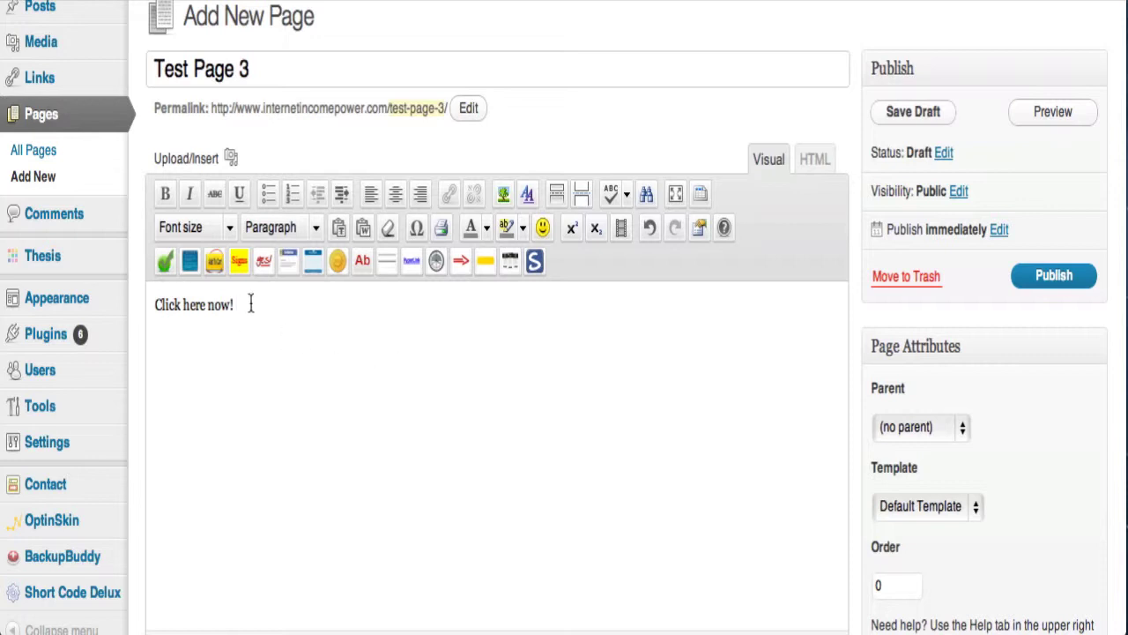
pyautogui.moveTo(234, 305); pyautogui.dragTo(156, 310)
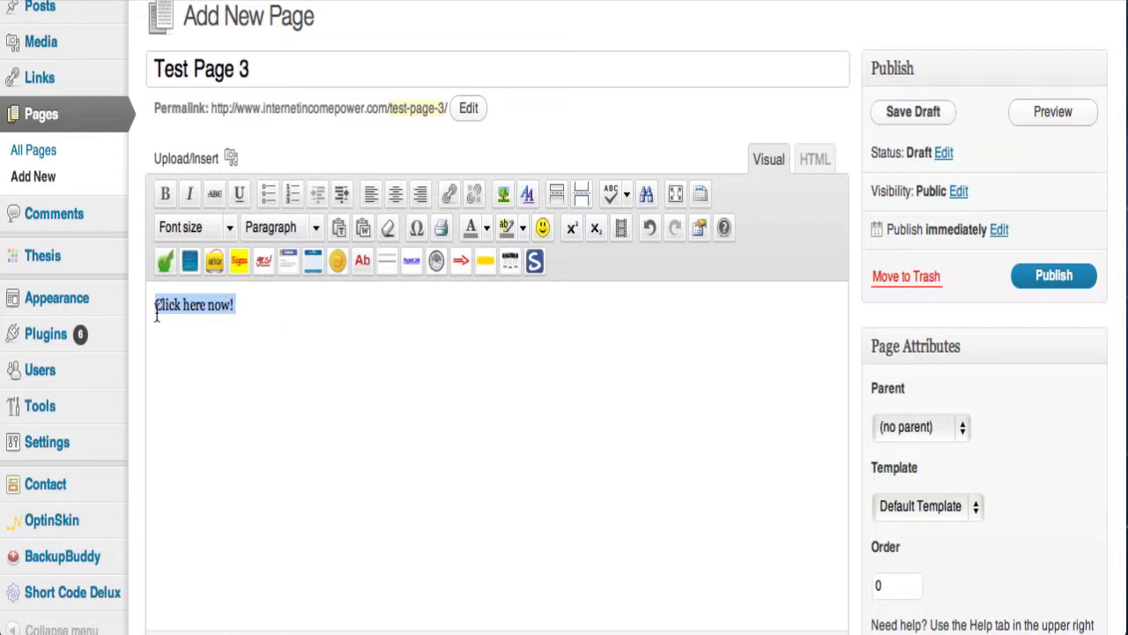
# Step: Paste the copied SI.com address as the link for 'Click here now!' and publish Test Page 3
pyautogui.click(447, 194)
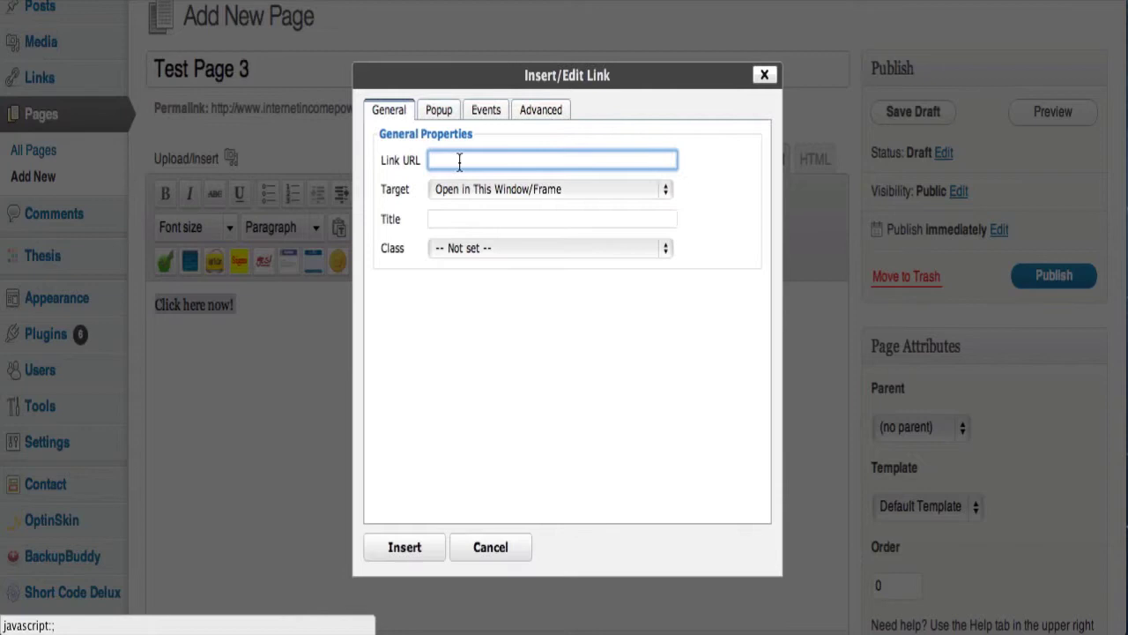
pyautogui.rightClick(460, 160)
pyautogui.click(517, 271)
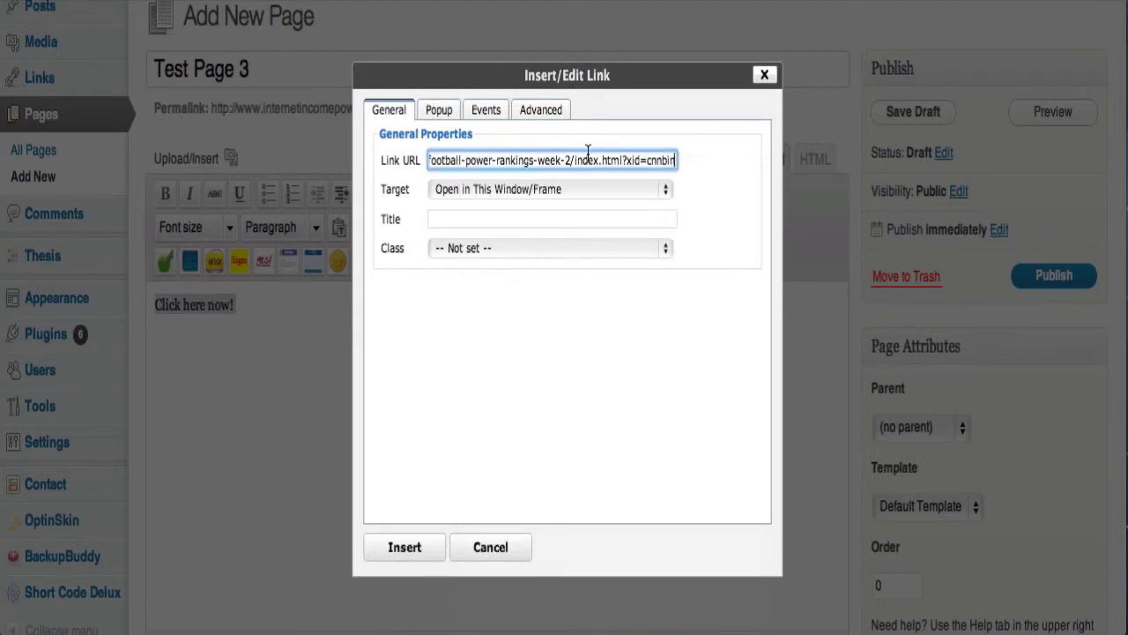
pyautogui.click(428, 548)
pyautogui.click(1040, 284)
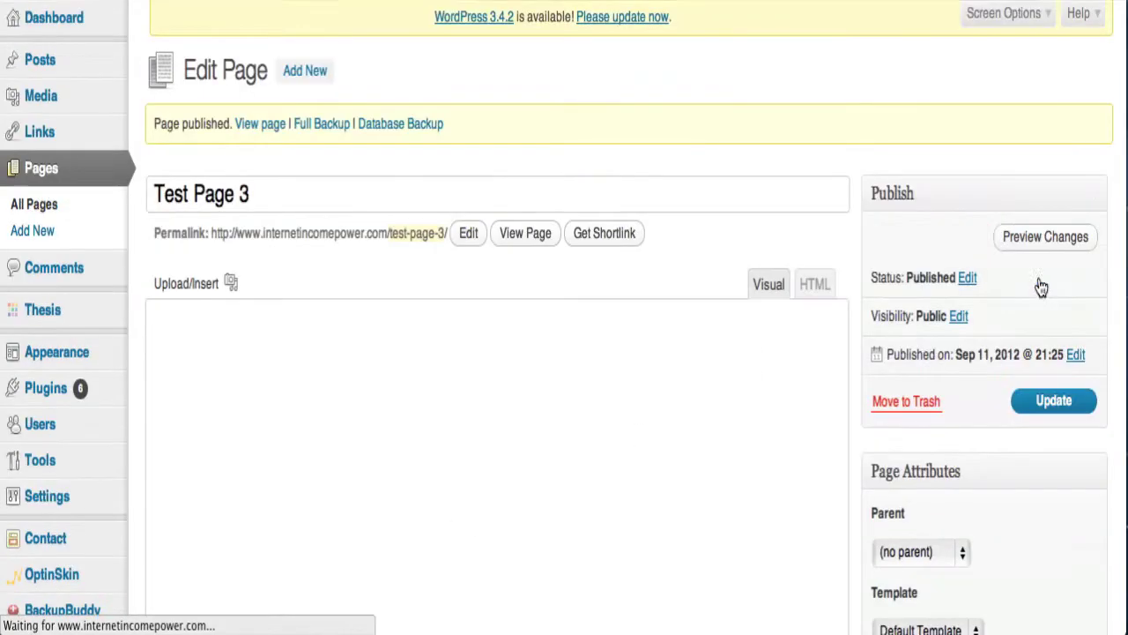
# Step: Open the published Test Page 3 in a new browser tab
pyautogui.rightClick(265, 124)
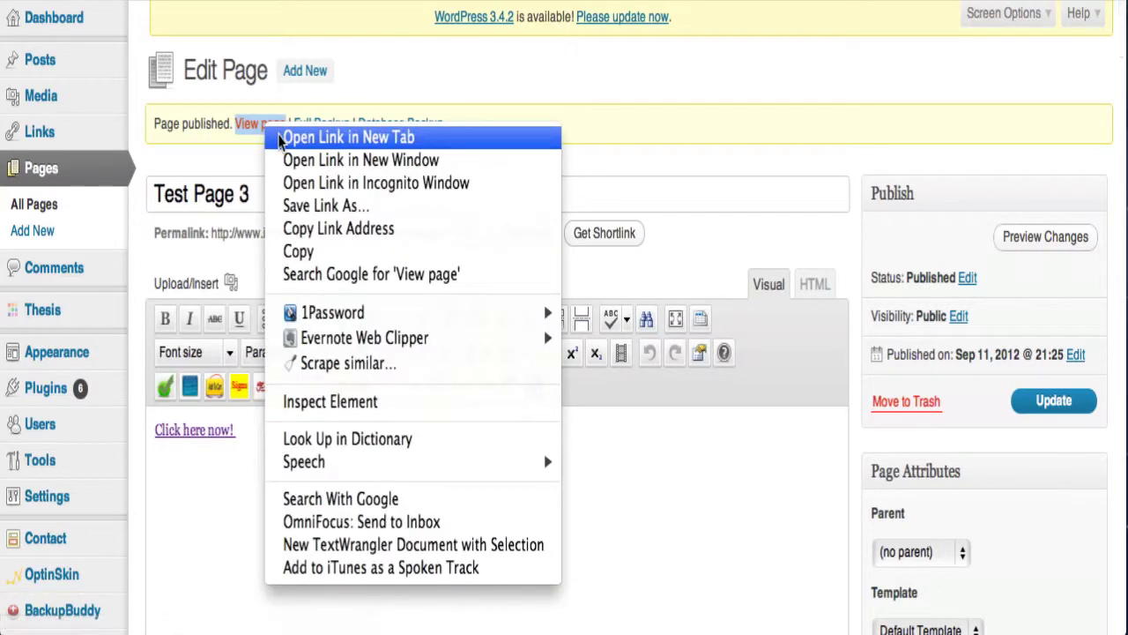
pyautogui.click(282, 138)
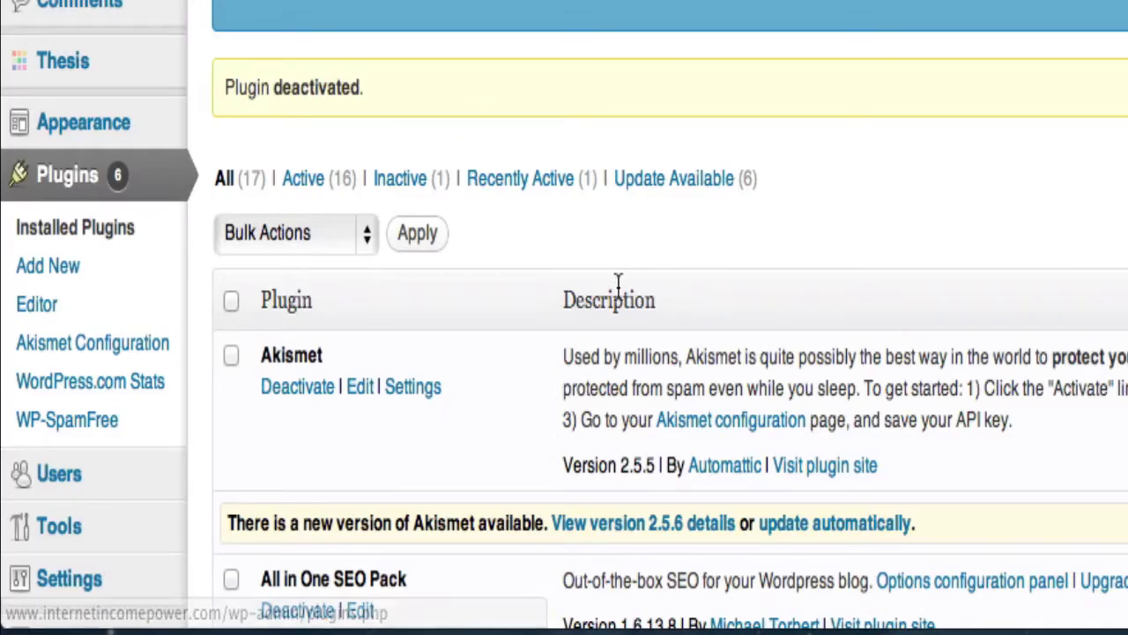
# Step: Find Eclipse Link Cloaker further down the Plugins list and activate it again
pyautogui.scroll(-10, 621, 291)
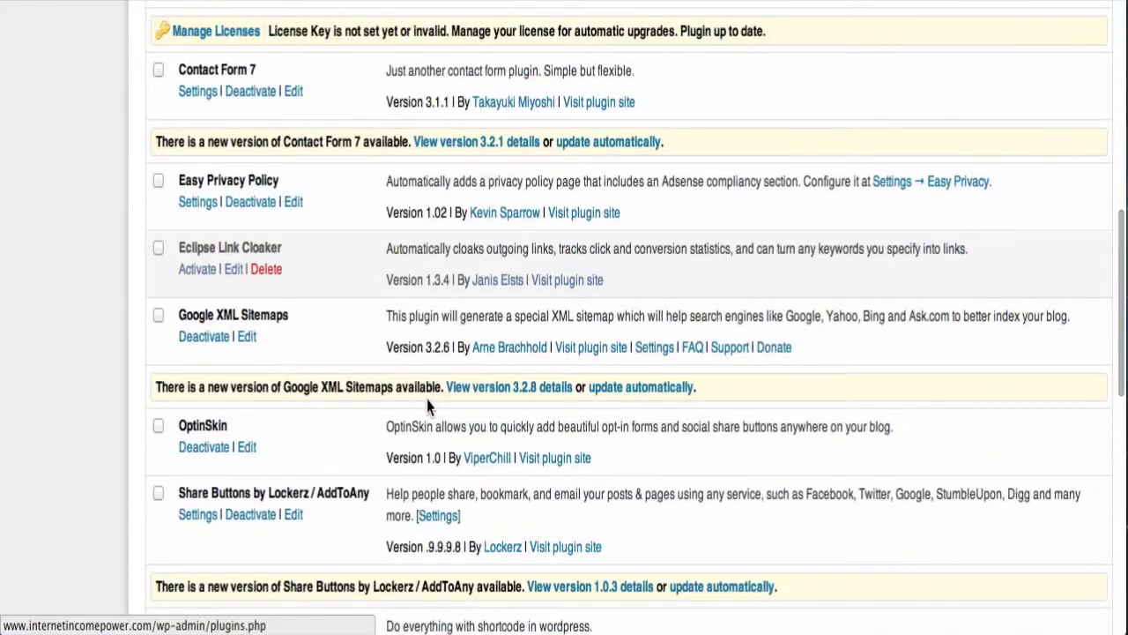
pyautogui.click(195, 279)
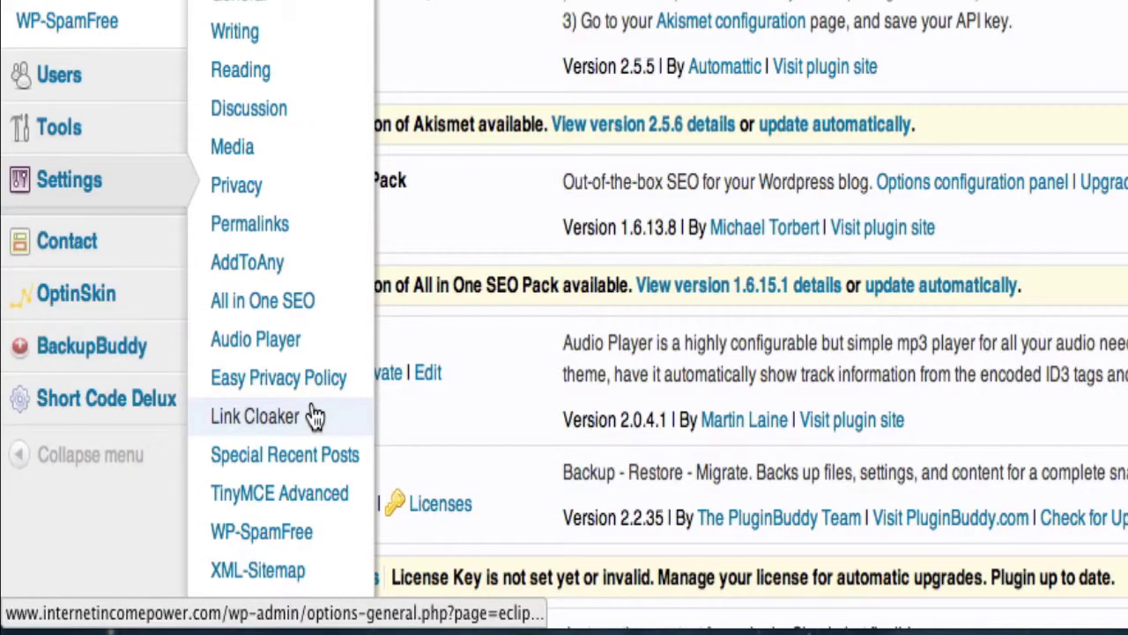
# Step: Open Settings > Link Cloaker, look over the Keyword Autolinking tab, then return to Link Cloaking
pyautogui.click(309, 416)
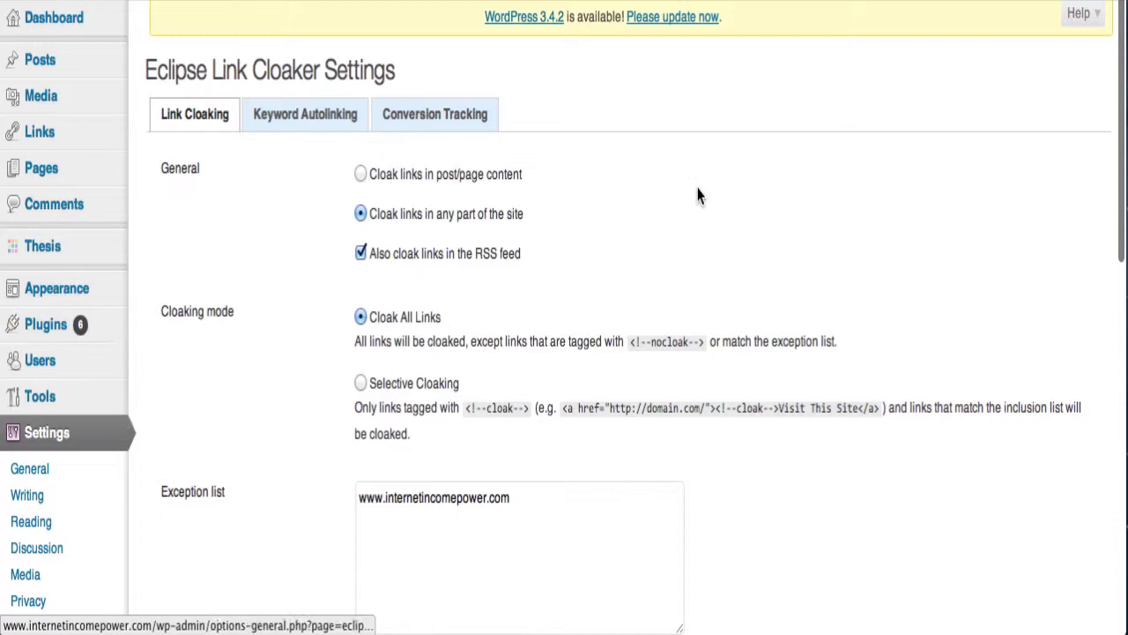
pyautogui.scroll(-1, 696, 194)
pyautogui.scroll(-3, 700, 176)
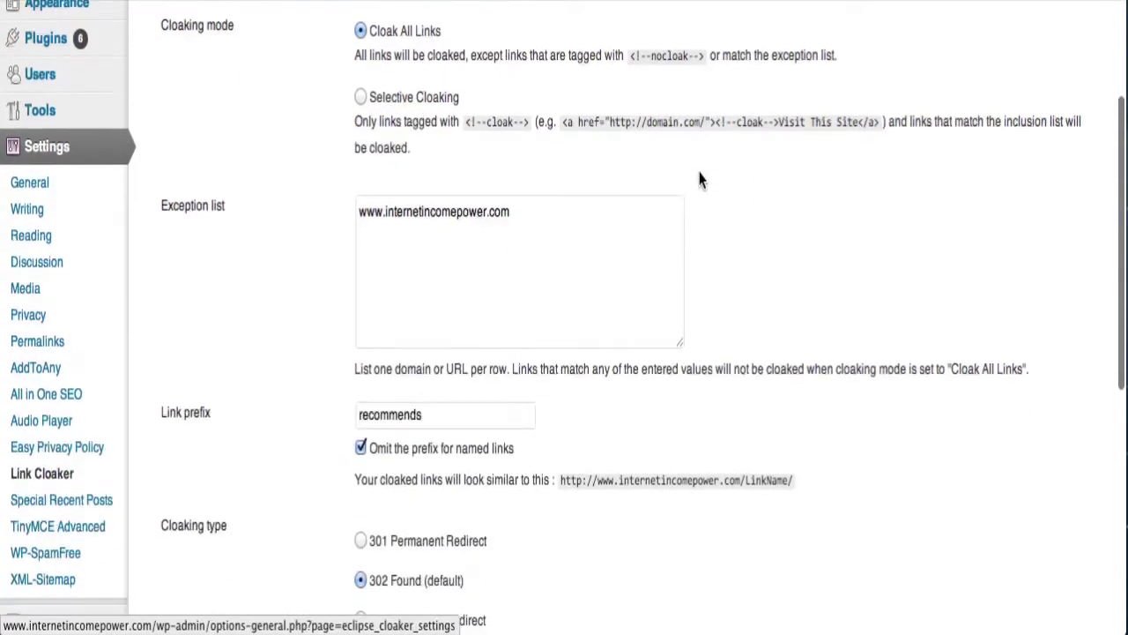
pyautogui.scroll(4, 700, 177)
pyautogui.click(319, 119)
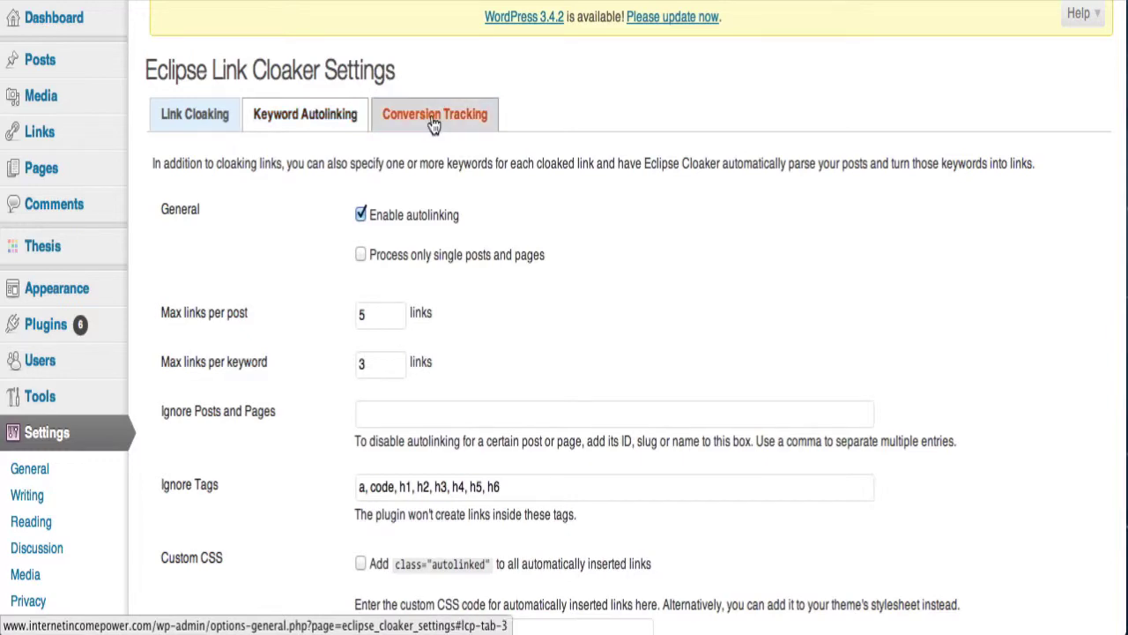
pyautogui.scroll(-3, 625, 168)
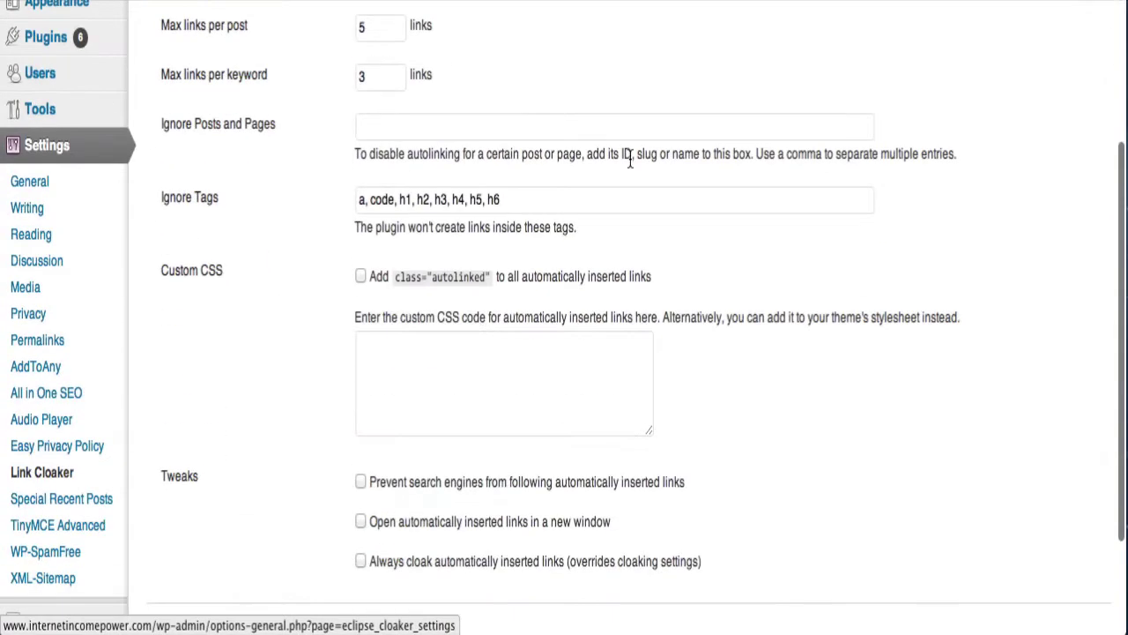
pyautogui.scroll(4, 627, 156)
pyautogui.click(172, 115)
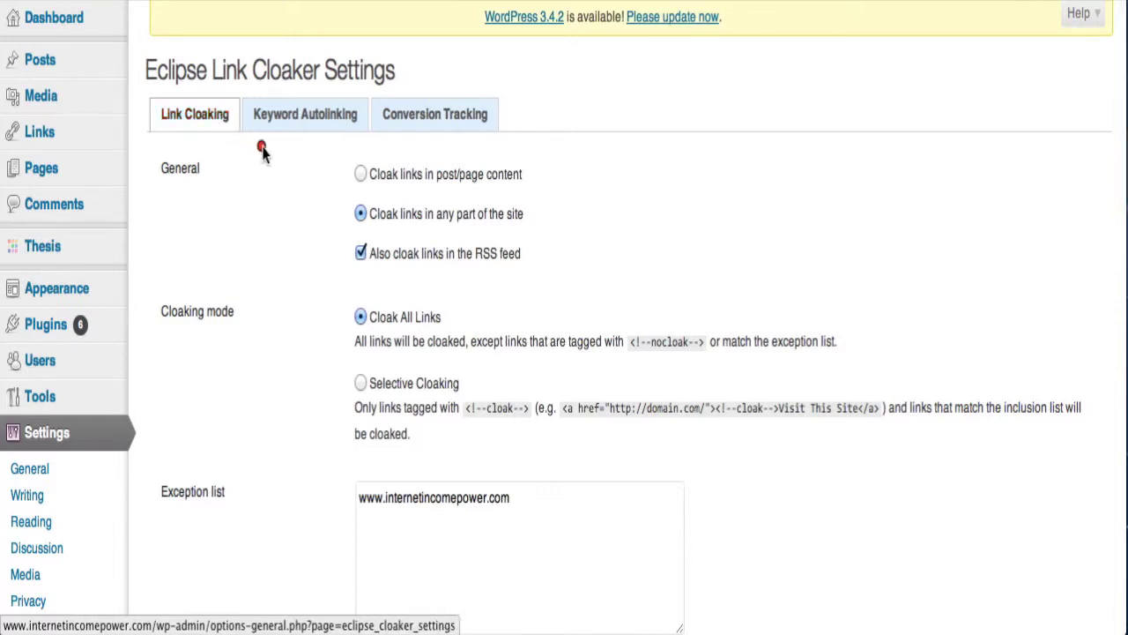
pyautogui.moveTo(362, 157)
pyautogui.mouseDown()
pyautogui.moveTo(343, 147)
pyautogui.moveTo(330, 259)
pyautogui.moveTo(505, 281)
pyautogui.moveTo(586, 184)
pyautogui.moveTo(373, 144)
pyautogui.moveTo(325, 146)
pyautogui.mouseUp()
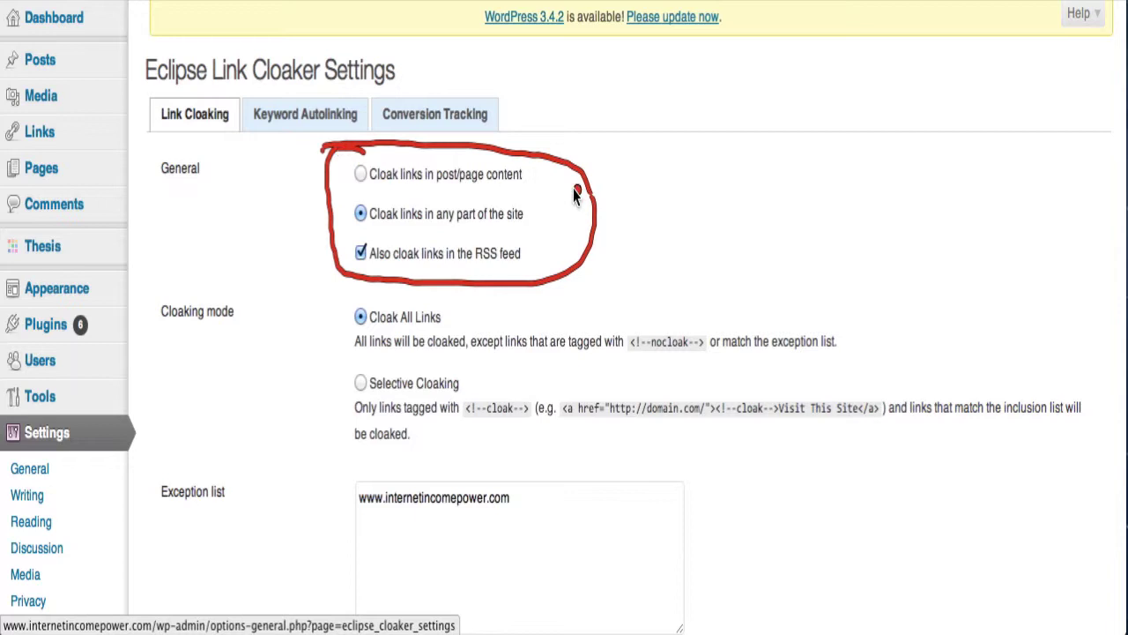
pyautogui.moveTo(610, 176); pyautogui.dragTo(541, 178)
pyautogui.moveTo(439, 190); pyautogui.dragTo(514, 189)
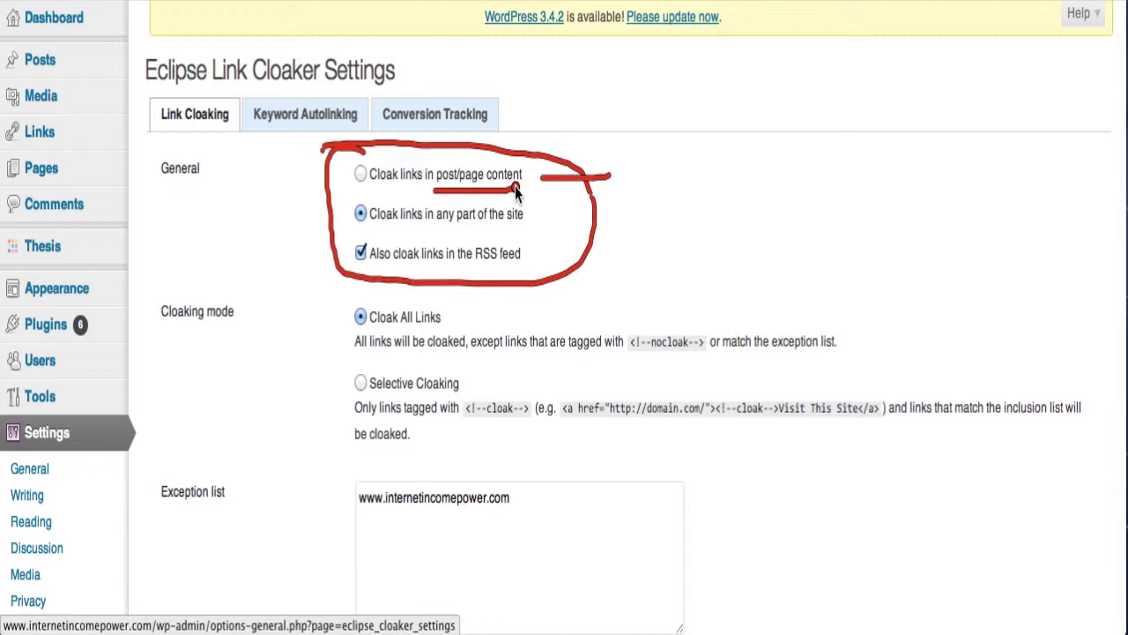
pyautogui.moveTo(361, 233)
pyautogui.mouseDown()
pyautogui.moveTo(349, 231)
pyautogui.moveTo(534, 231)
pyautogui.moveTo(522, 202)
pyautogui.moveTo(406, 196)
pyautogui.moveTo(333, 212)
pyautogui.moveTo(445, 265)
pyautogui.moveTo(471, 264)
pyautogui.mouseUp()
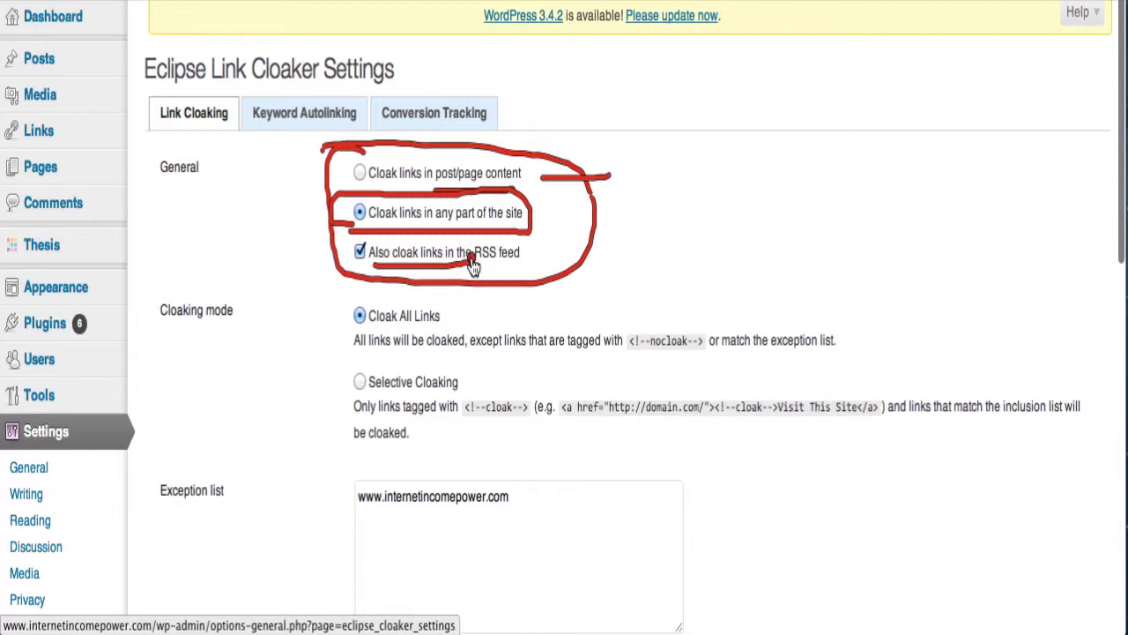
pyautogui.moveTo(362, 362)
pyautogui.mouseDown()
pyautogui.moveTo(421, 404)
pyautogui.moveTo(450, 366)
pyautogui.moveTo(346, 375)
pyautogui.mouseUp()
pyautogui.click(359, 422)
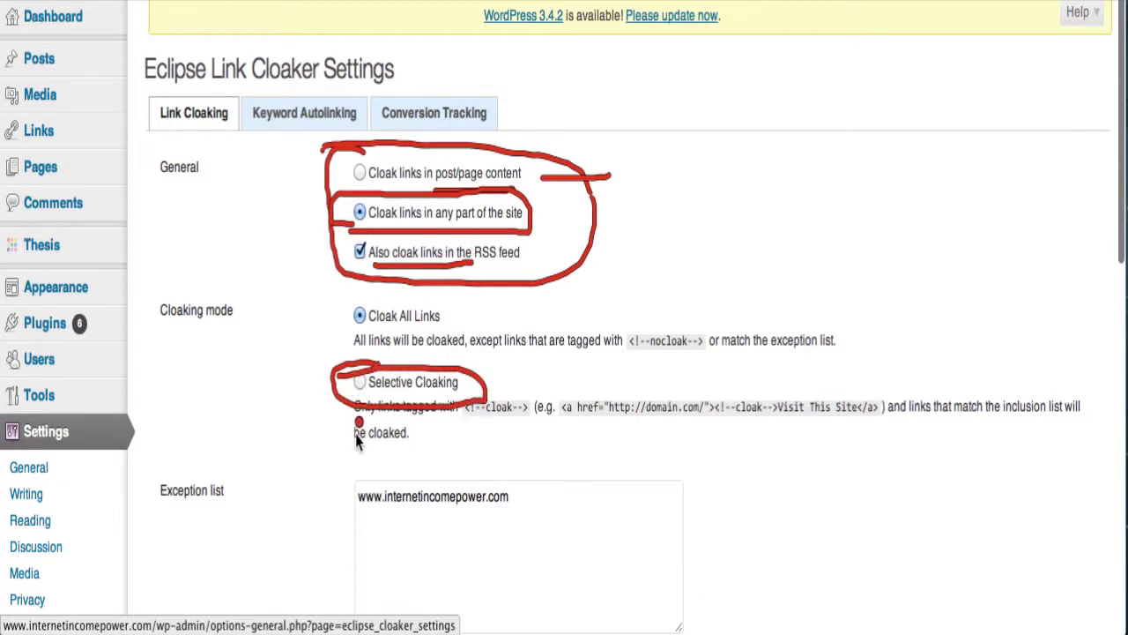
pyautogui.moveTo(181, 461)
pyautogui.mouseDown()
pyautogui.moveTo(141, 498)
pyautogui.moveTo(320, 569)
pyautogui.moveTo(662, 534)
pyautogui.moveTo(441, 465)
pyautogui.moveTo(135, 460)
pyautogui.mouseUp()
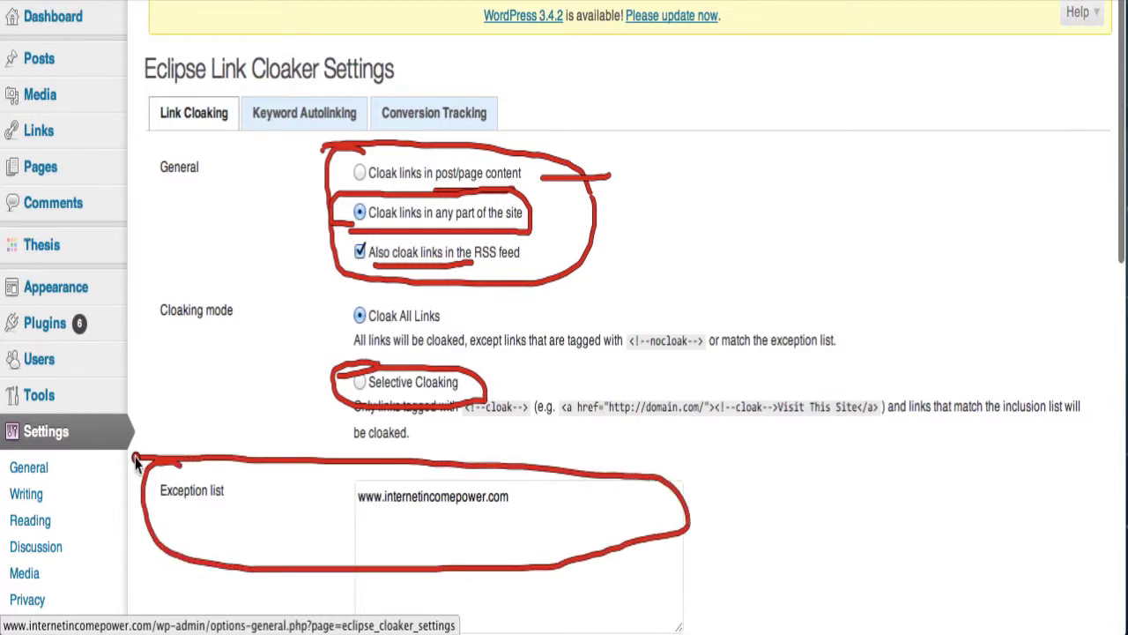
pyautogui.moveTo(364, 525); pyautogui.dragTo(524, 527)
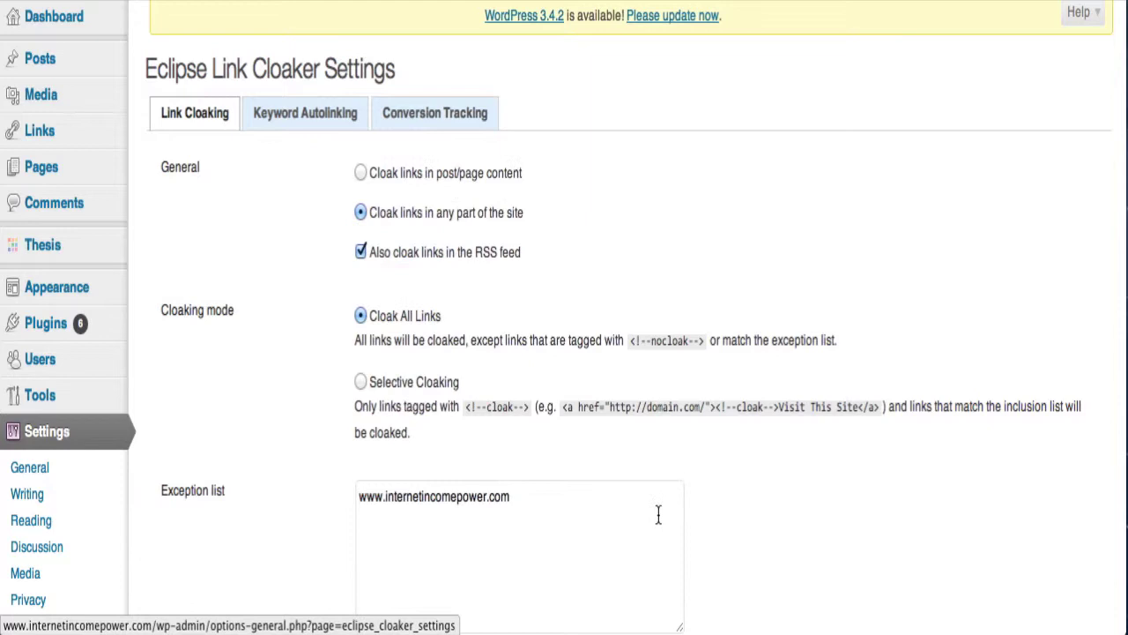
pyautogui.scroll(-5, 729, 506)
pyautogui.scroll(-5, 729, 498)
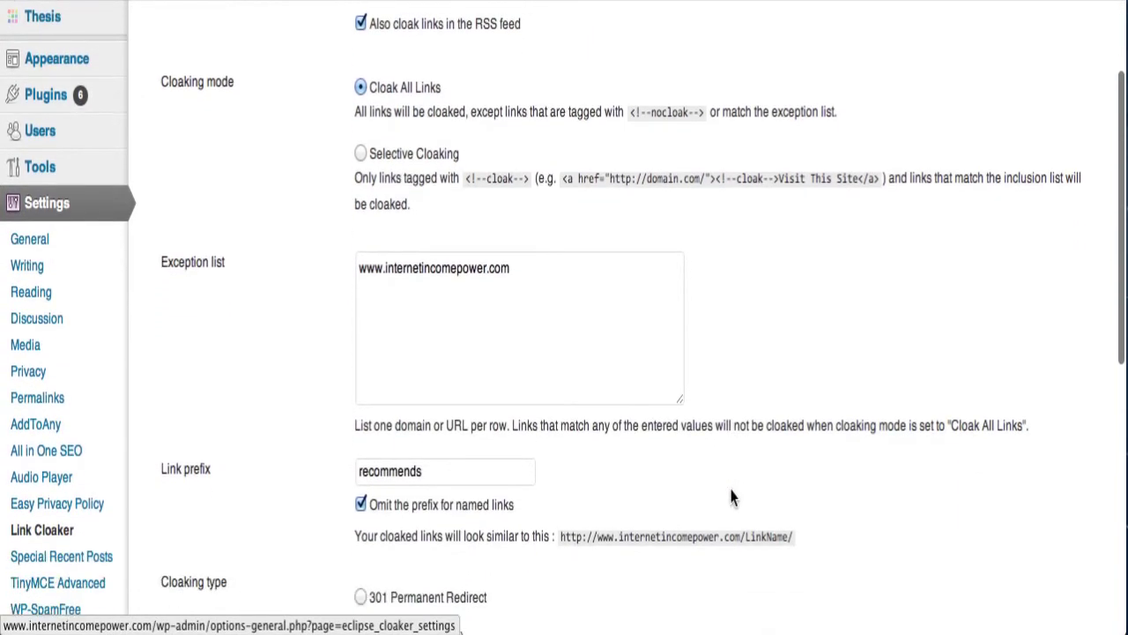
pyautogui.scroll(-2, 730, 498)
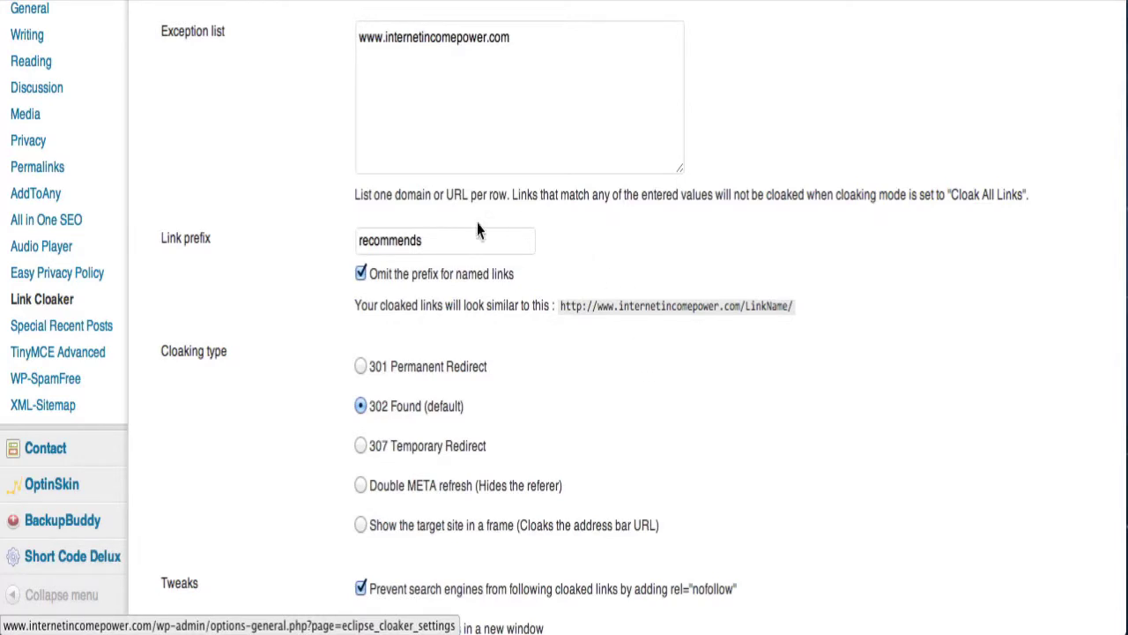
pyautogui.click(413, 216)
pyautogui.moveTo(413, 215)
pyautogui.mouseDown()
pyautogui.moveTo(351, 216)
pyautogui.moveTo(403, 331)
pyautogui.moveTo(538, 184)
pyautogui.moveTo(401, 229)
pyautogui.mouseUp()
pyautogui.moveTo(555, 240)
pyautogui.mouseDown()
pyautogui.moveTo(434, 243)
pyautogui.moveTo(460, 220)
pyautogui.moveTo(426, 244)
pyautogui.moveTo(483, 280)
pyautogui.mouseUp()
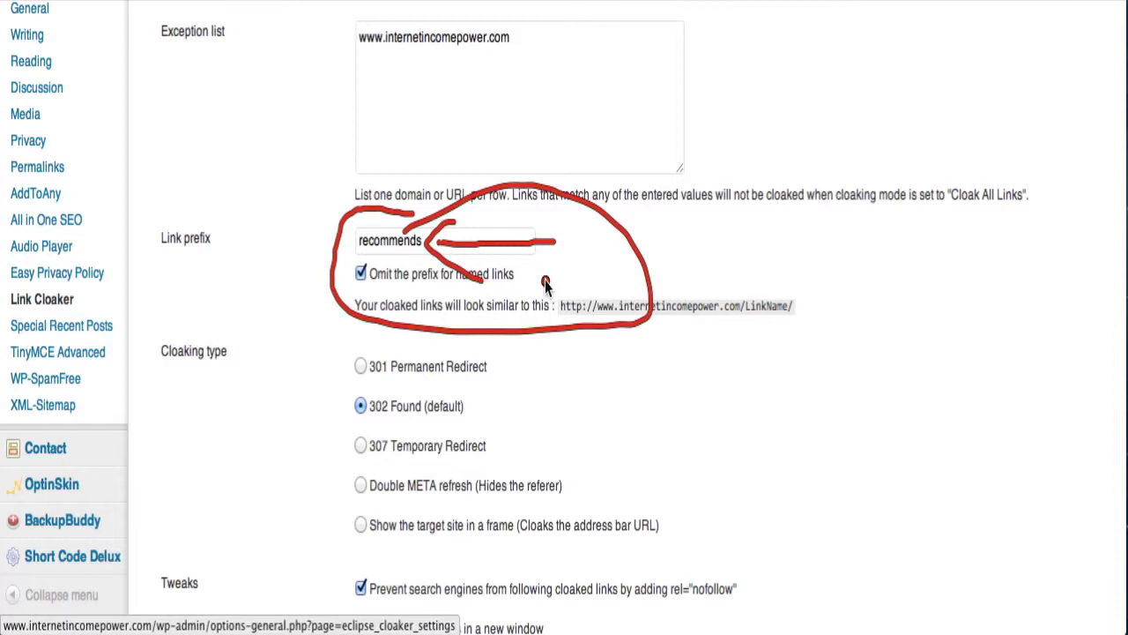
pyautogui.click(364, 252)
pyautogui.moveTo(364, 252)
pyautogui.mouseDown()
pyautogui.moveTo(429, 255)
pyautogui.moveTo(356, 257)
pyautogui.mouseUp()
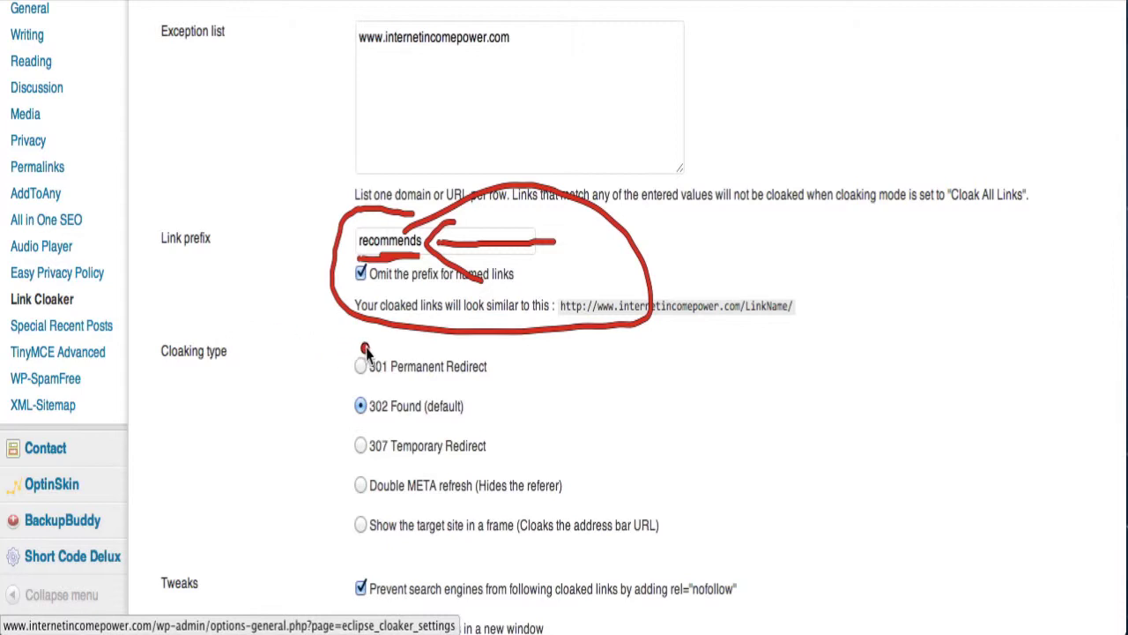
pyautogui.moveTo(374, 344)
pyautogui.mouseDown()
pyautogui.moveTo(319, 347)
pyautogui.moveTo(347, 539)
pyautogui.moveTo(627, 562)
pyautogui.mouseUp()
pyautogui.moveTo(625, 361)
pyautogui.mouseDown()
pyautogui.moveTo(502, 364)
pyautogui.moveTo(516, 353)
pyautogui.moveTo(503, 364)
pyautogui.moveTo(532, 402)
pyautogui.mouseUp()
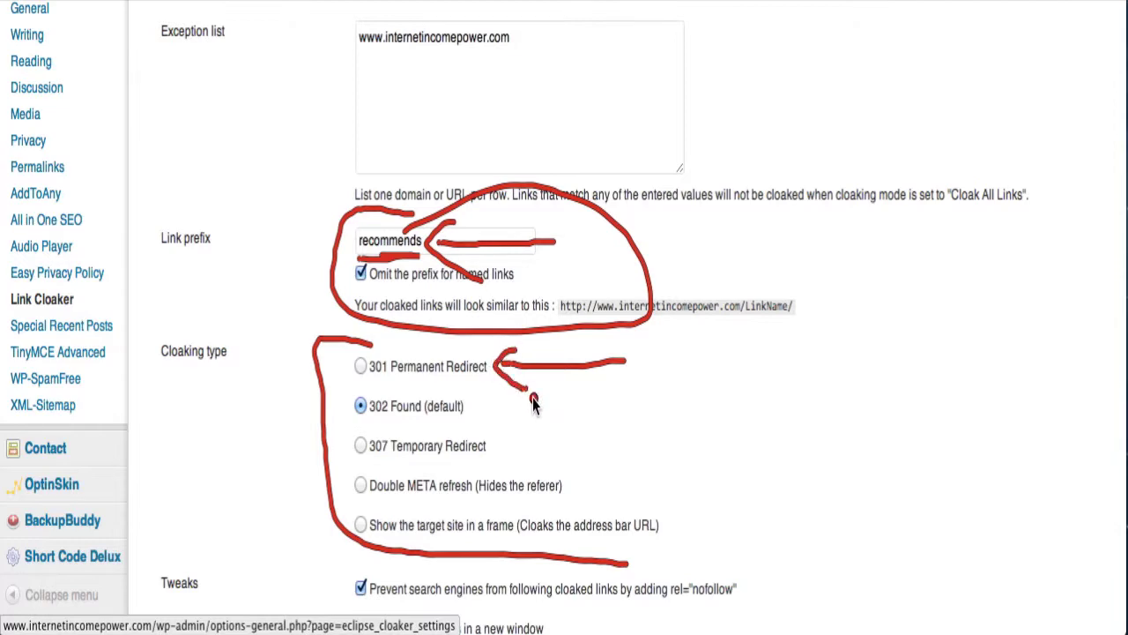
pyautogui.scroll(-7, 559, 396)
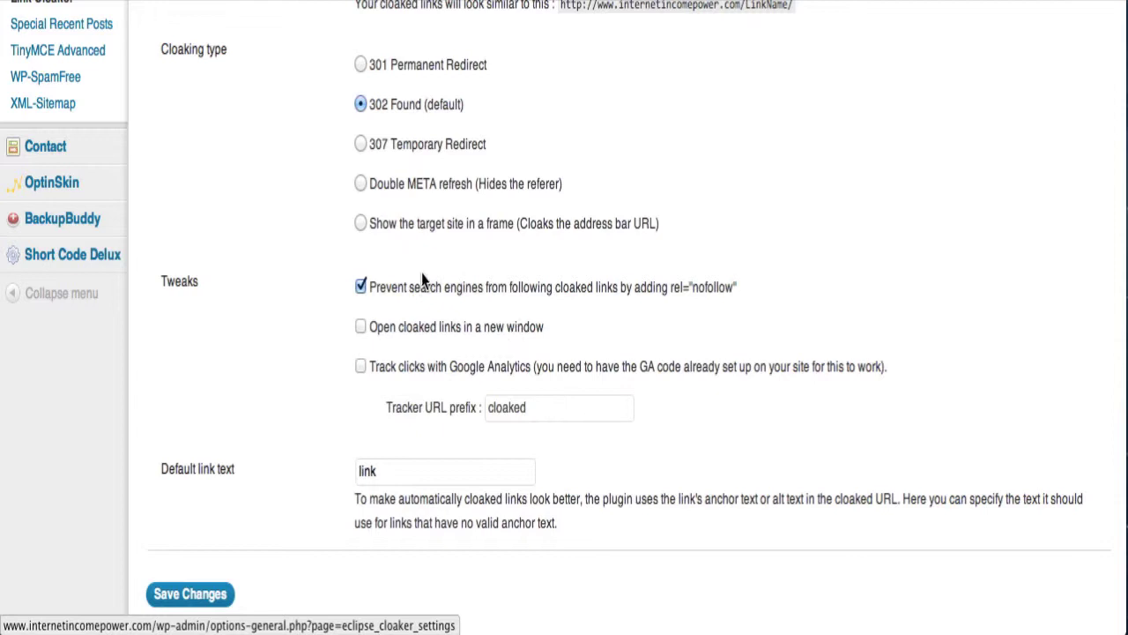
pyautogui.moveTo(401, 258)
pyautogui.mouseDown()
pyautogui.moveTo(353, 260)
pyautogui.moveTo(339, 302)
pyautogui.moveTo(406, 316)
pyautogui.moveTo(734, 310)
pyautogui.moveTo(779, 294)
pyautogui.moveTo(745, 262)
pyautogui.moveTo(356, 260)
pyautogui.mouseUp()
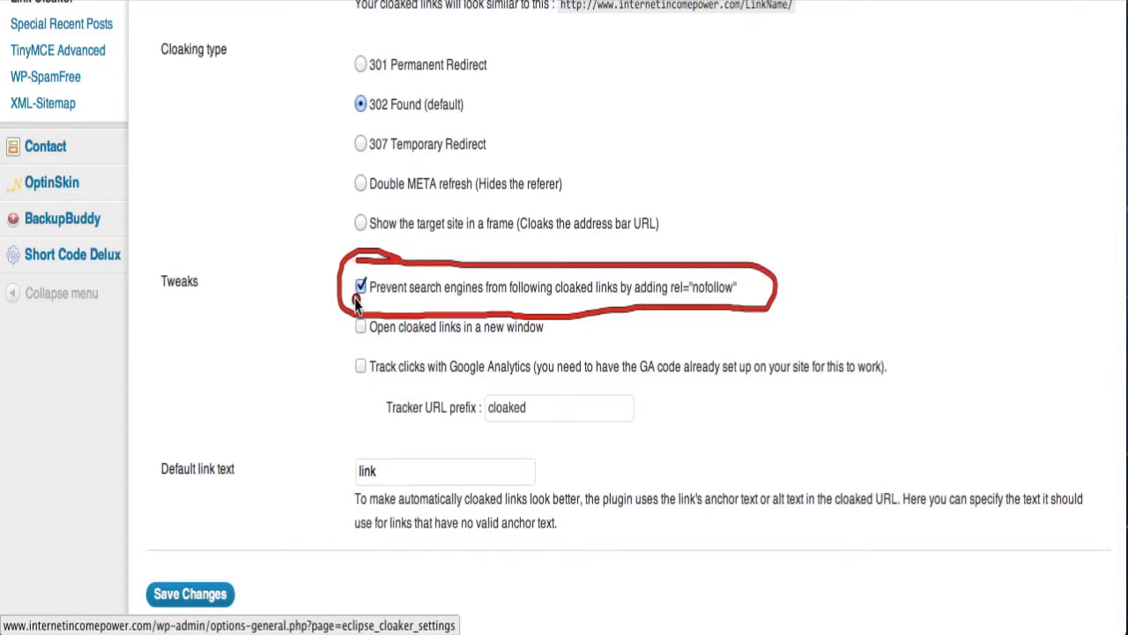
pyautogui.click(379, 350)
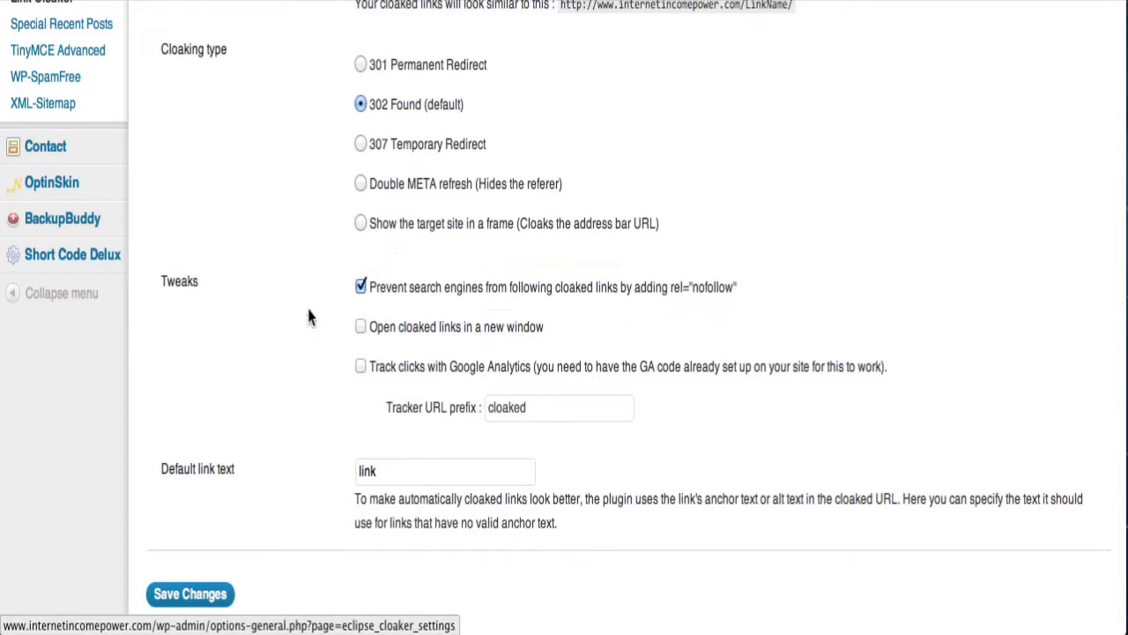
# Step: Go to the Tools > Cloaked Links page for adding a new cloaked link
pyautogui.scroll(10, 309, 320)
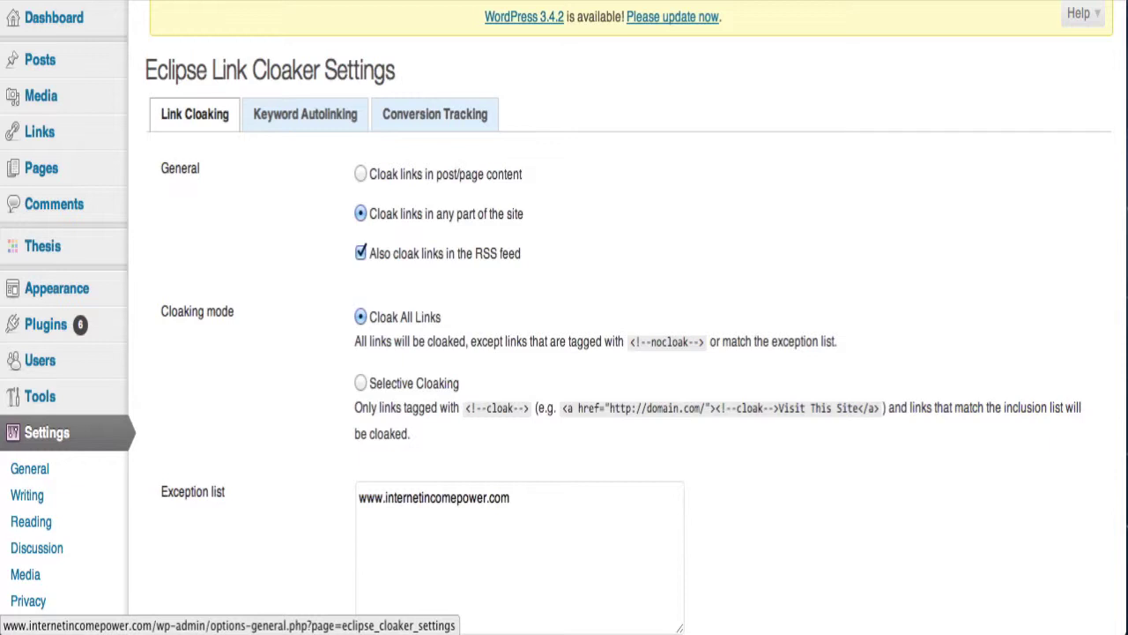
pyautogui.moveTo(40, 401)
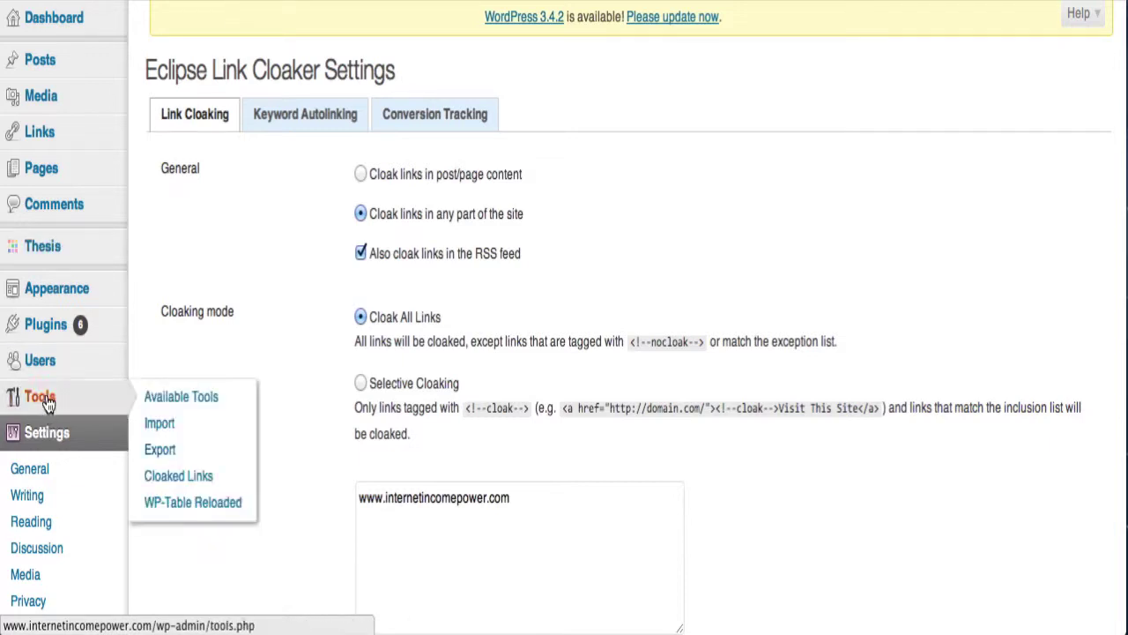
pyautogui.click(180, 477)
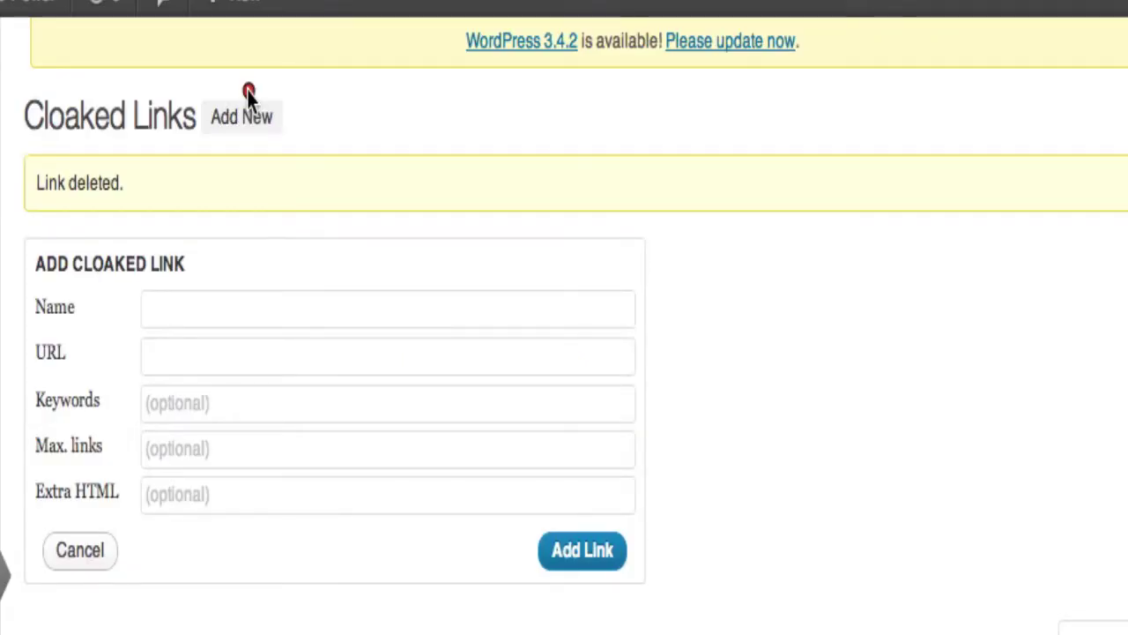
pyautogui.moveTo(246, 90)
pyautogui.mouseDown()
pyautogui.moveTo(309, 131)
pyautogui.moveTo(211, 75)
pyautogui.moveTo(243, 95)
pyautogui.mouseUp()
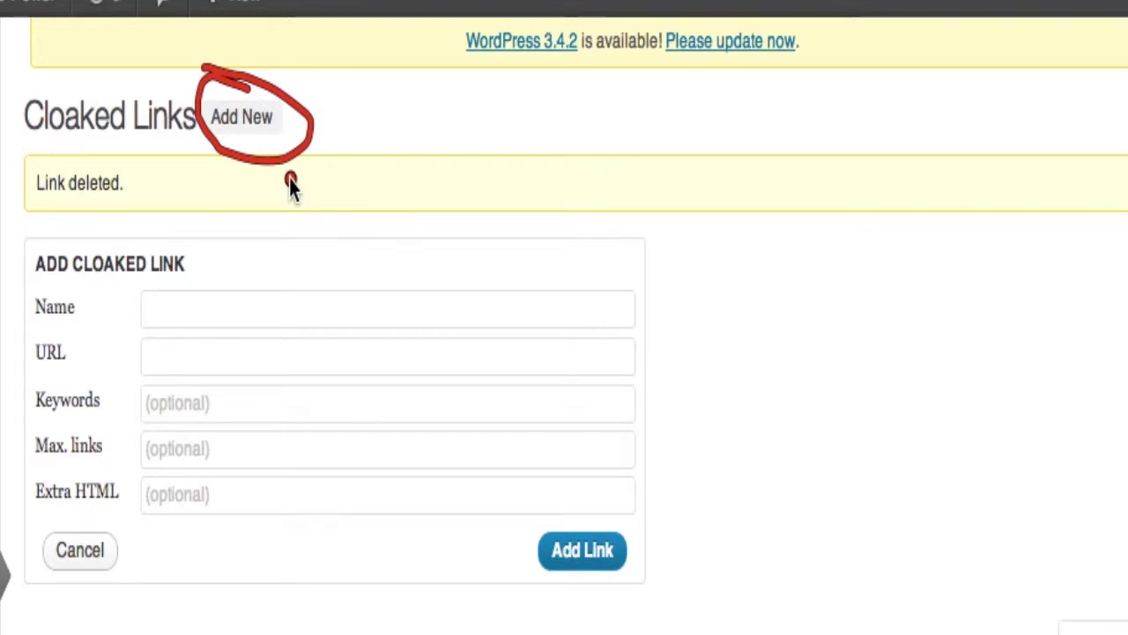
pyautogui.press('Escape')
# Step: Paste the SI.com article address into the Name field, then cut it back out
pyautogui.click(263, 310)
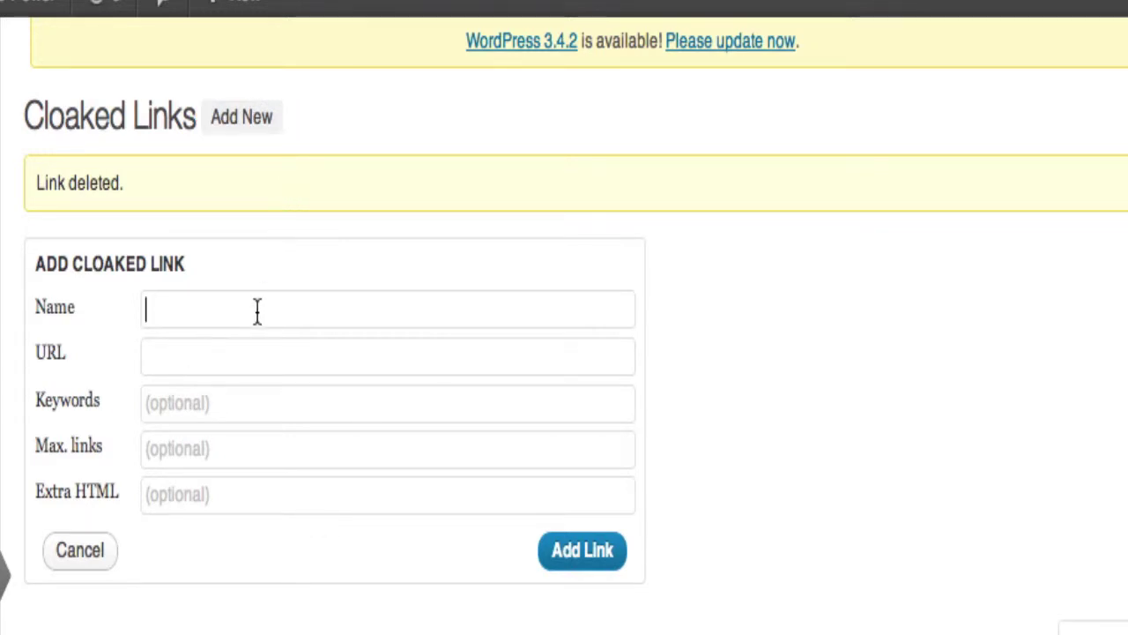
pyautogui.rightClick(259, 310)
pyautogui.click(405, 475)
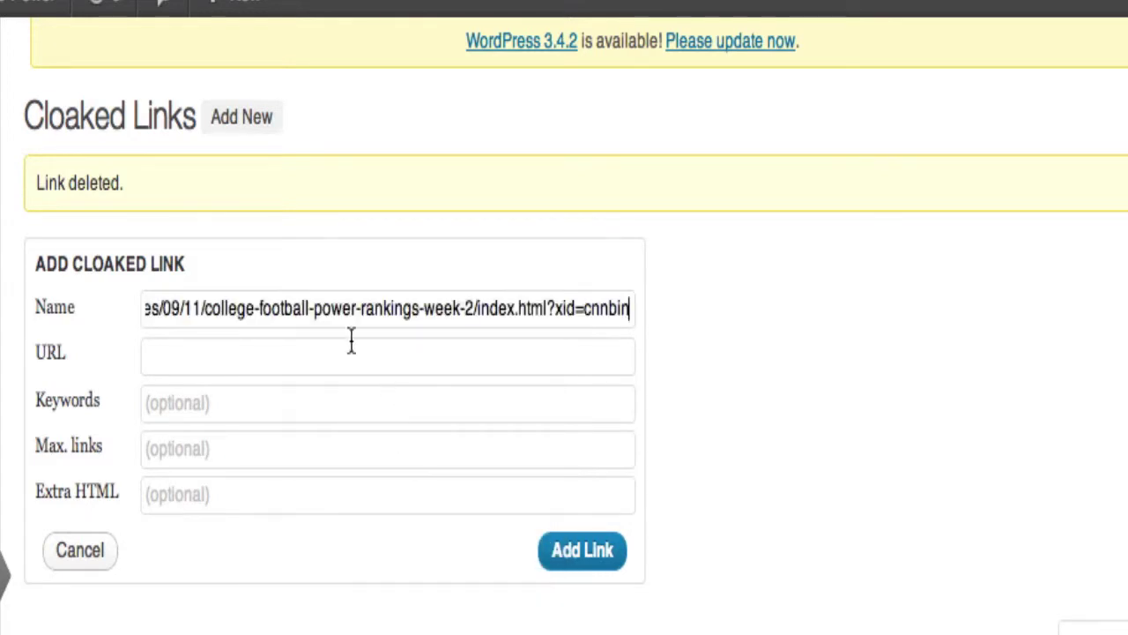
pyautogui.moveTo(271, 307); pyautogui.dragTo(567, 305)
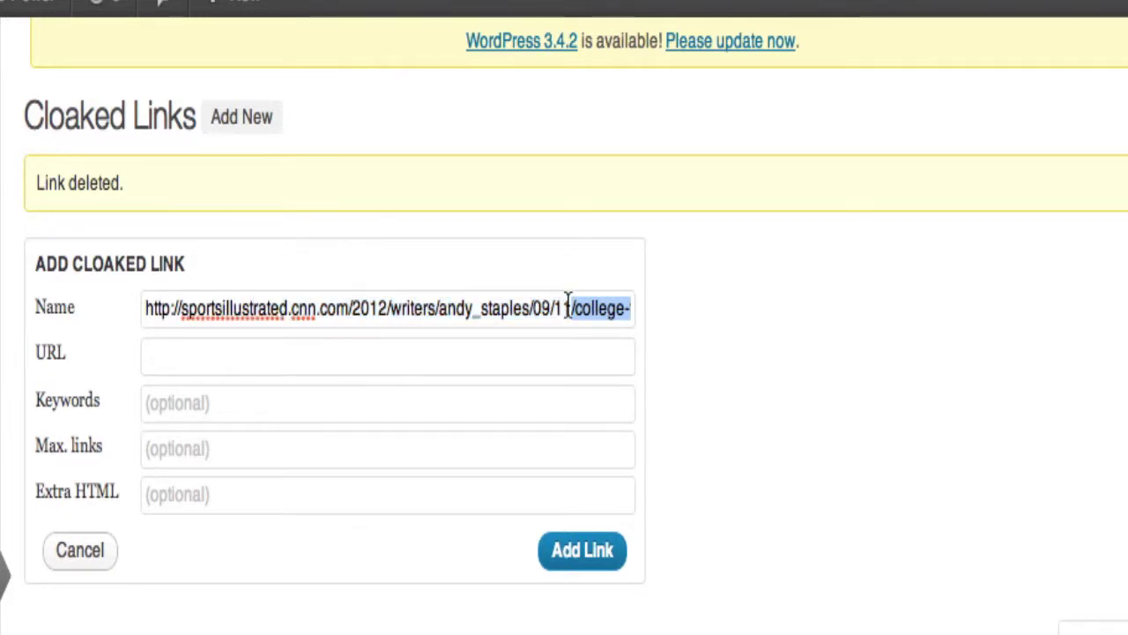
pyautogui.click(568, 307)
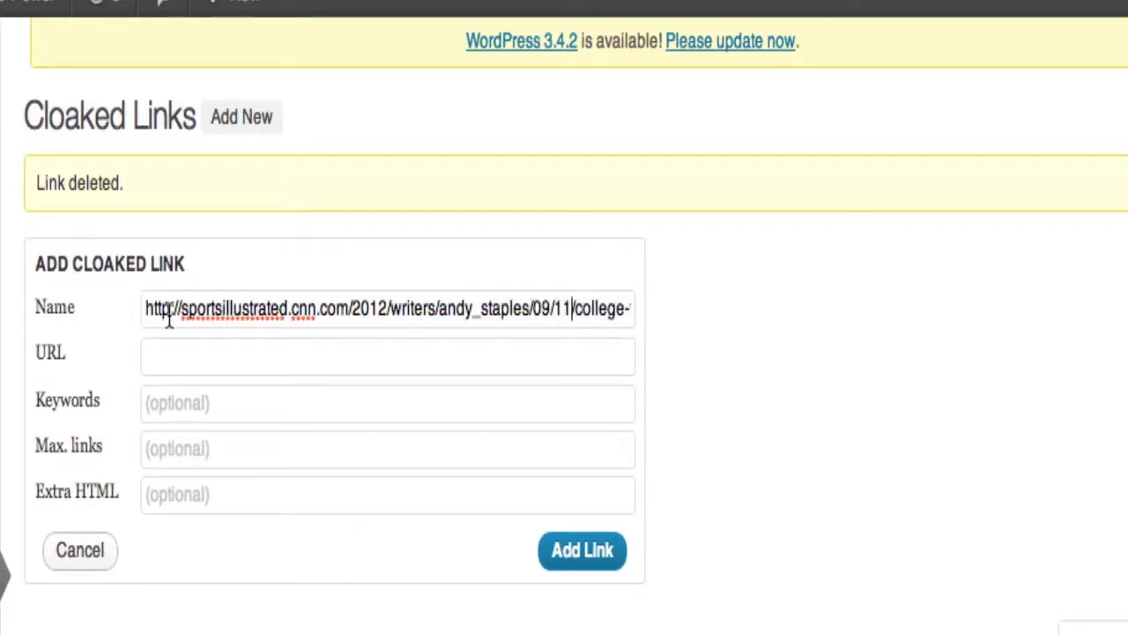
pyautogui.moveTo(144, 307); pyautogui.dragTo(661, 322)
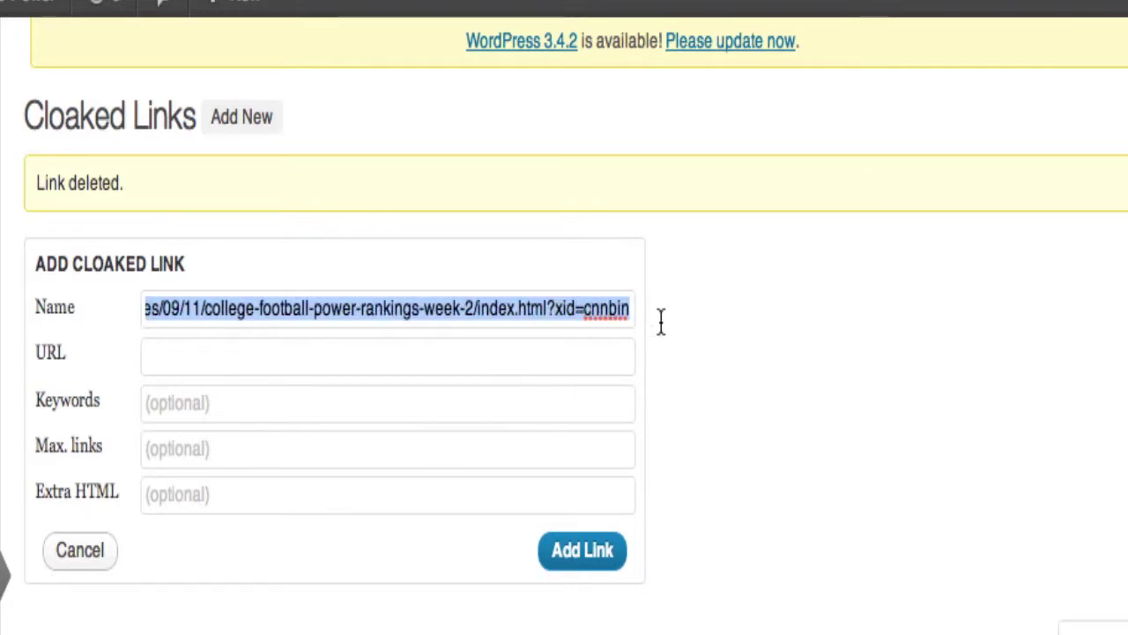
pyautogui.press('super+x')
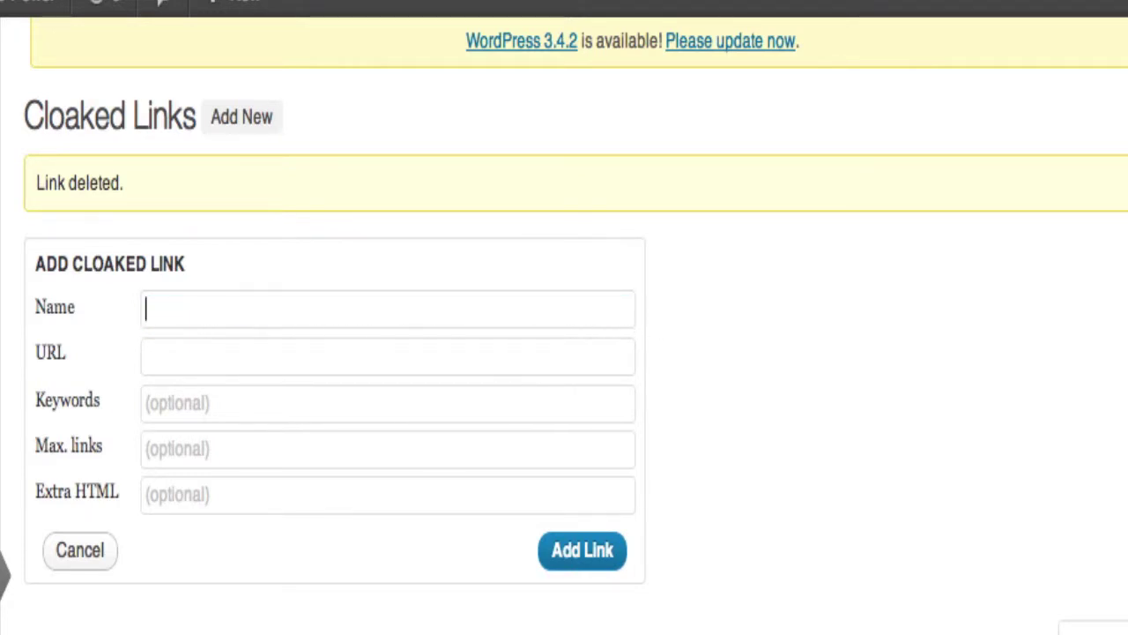
# Step: Paste the SI.com article address into the new link's target URL field
pyautogui.click(251, 357)
pyautogui.rightClick(216, 365)
pyautogui.click(352, 527)
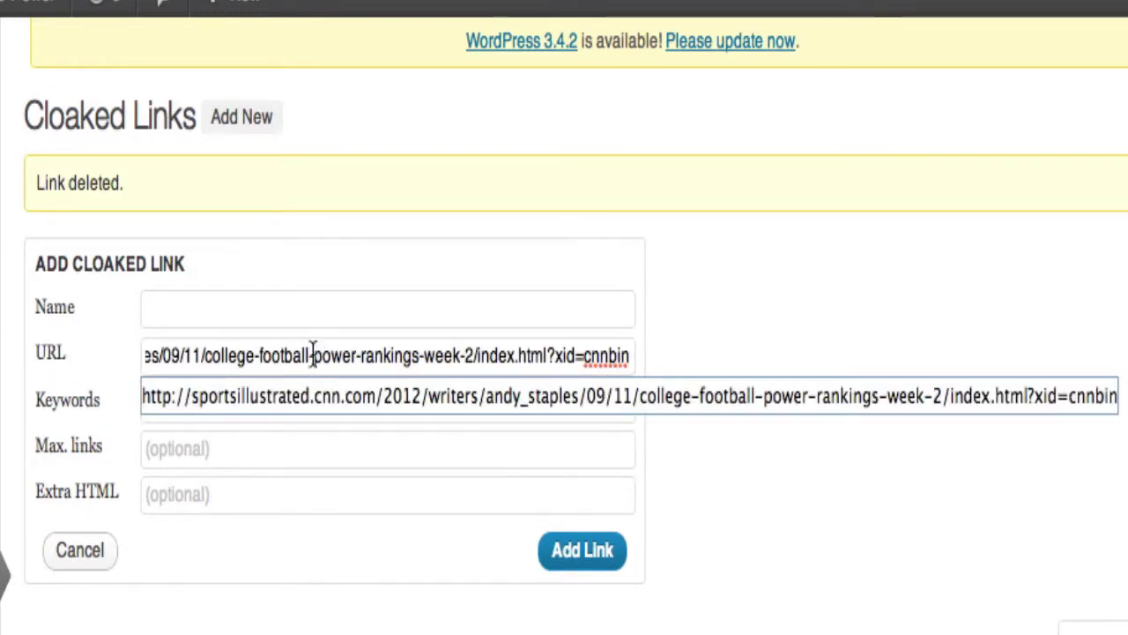
pyautogui.click(700, 298)
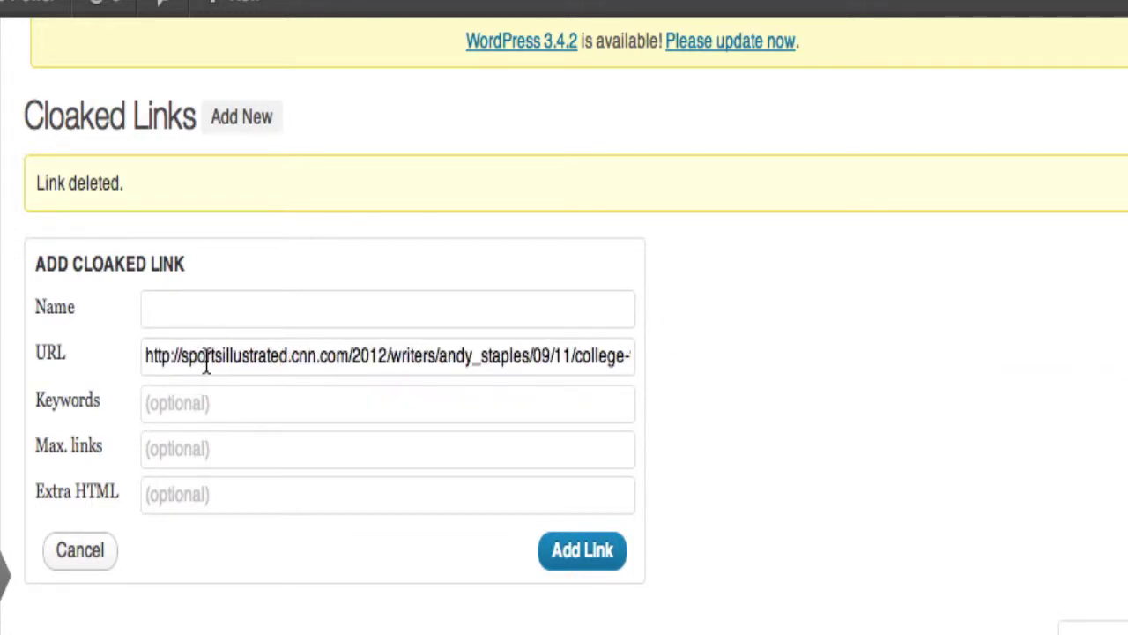
pyautogui.moveTo(206, 361); pyautogui.dragTo(520, 374)
pyautogui.click(509, 312)
# Step: Name the new cloaked link 'Hostgator' and save it with Add Link
pyautogui.write('Hostgator')
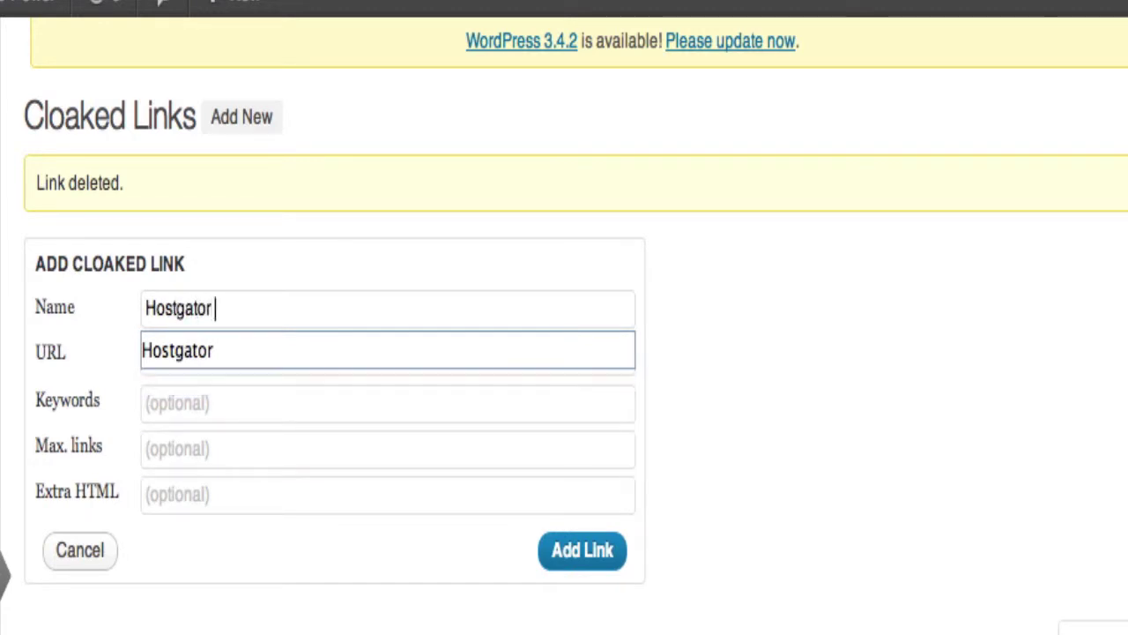
pyautogui.press('BackSpace')
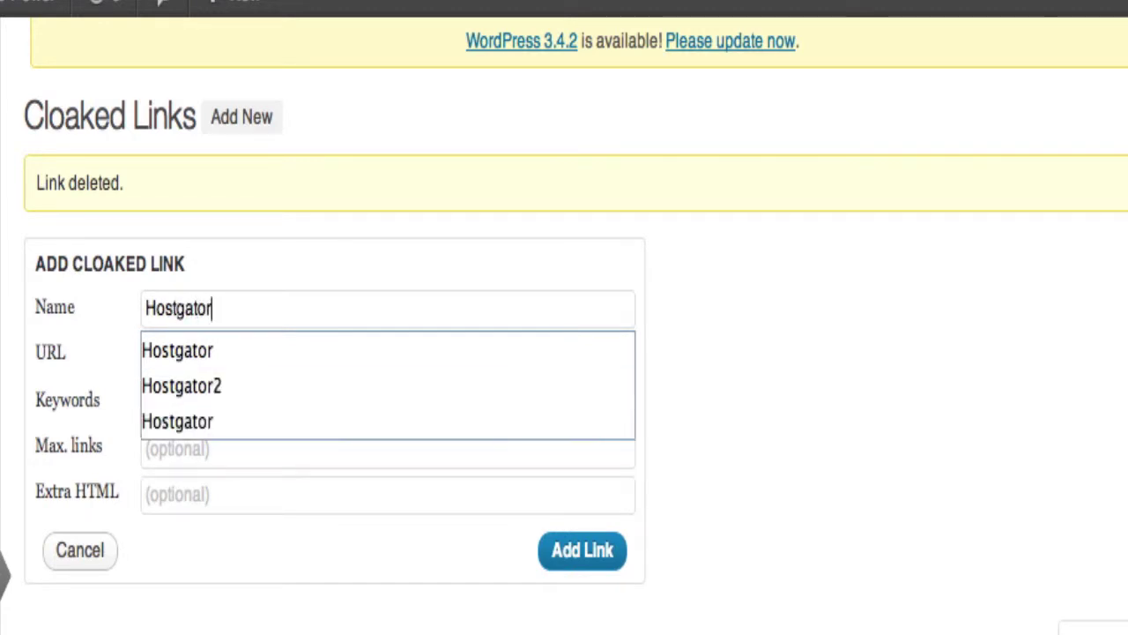
pyautogui.press('Down')
pyautogui.press('Return')
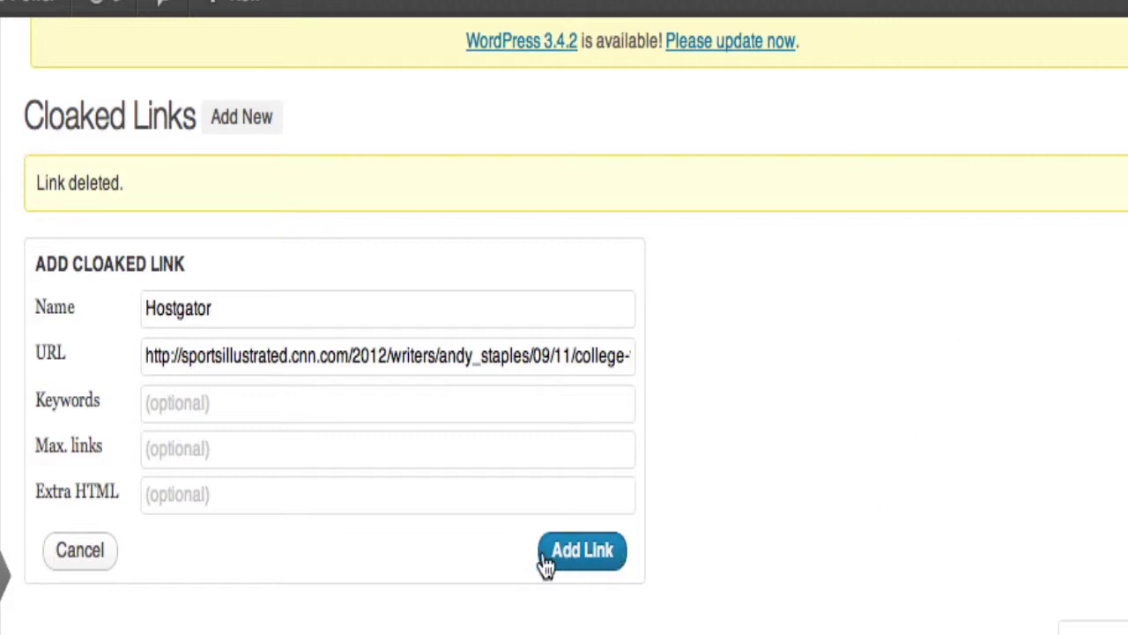
pyautogui.click(574, 556)
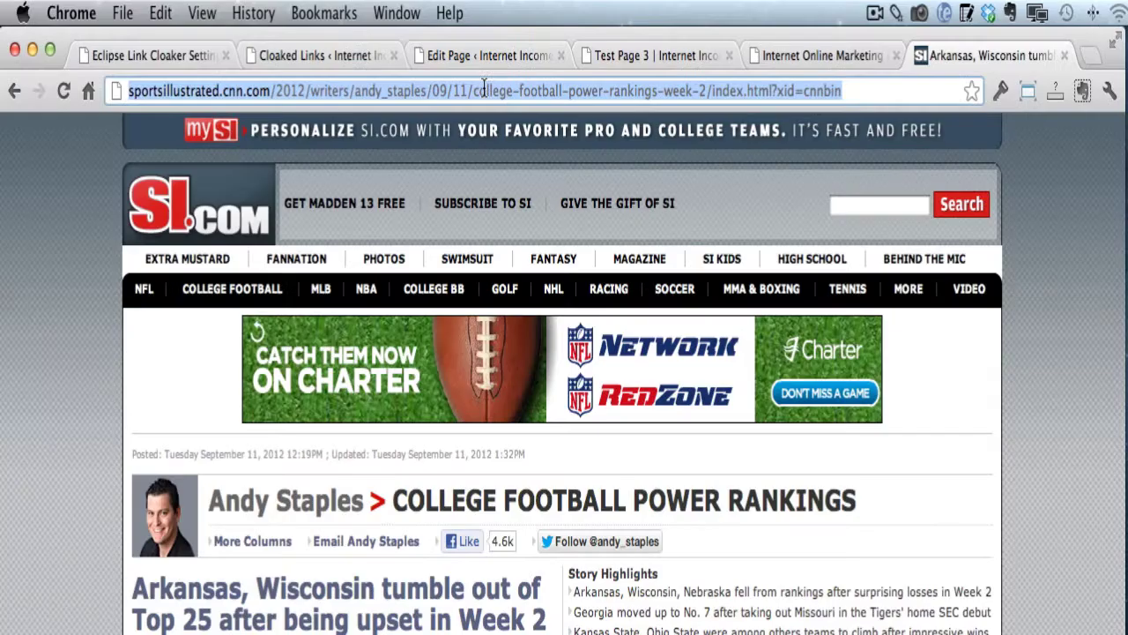
# Step: Switch to the Internet Online Marketing tab showing the blog's home page
pyautogui.click(483, 88)
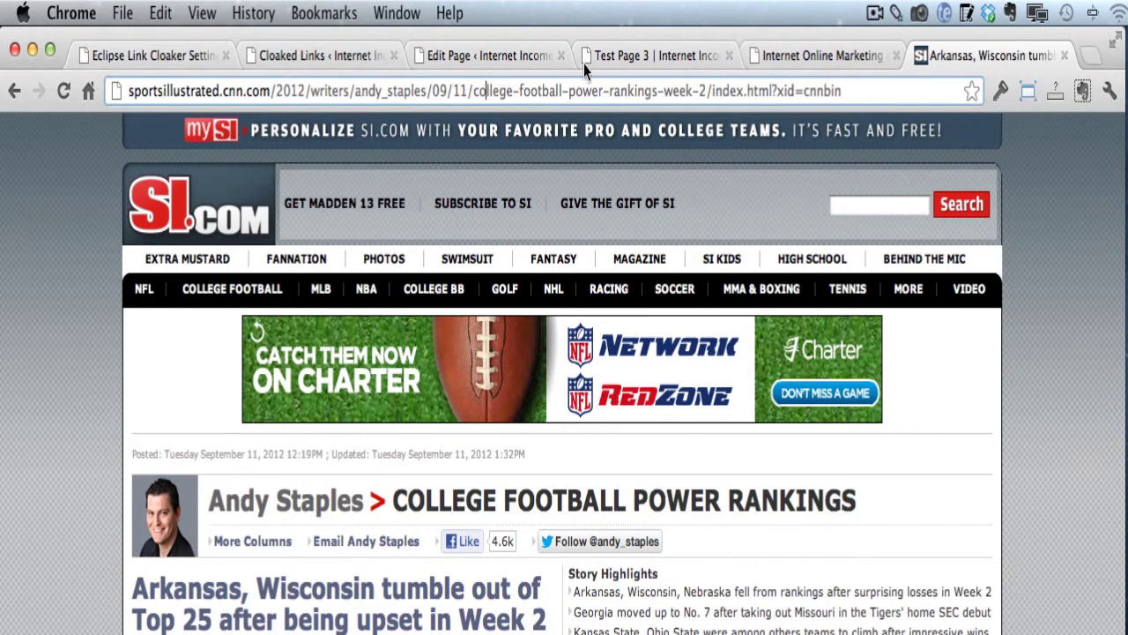